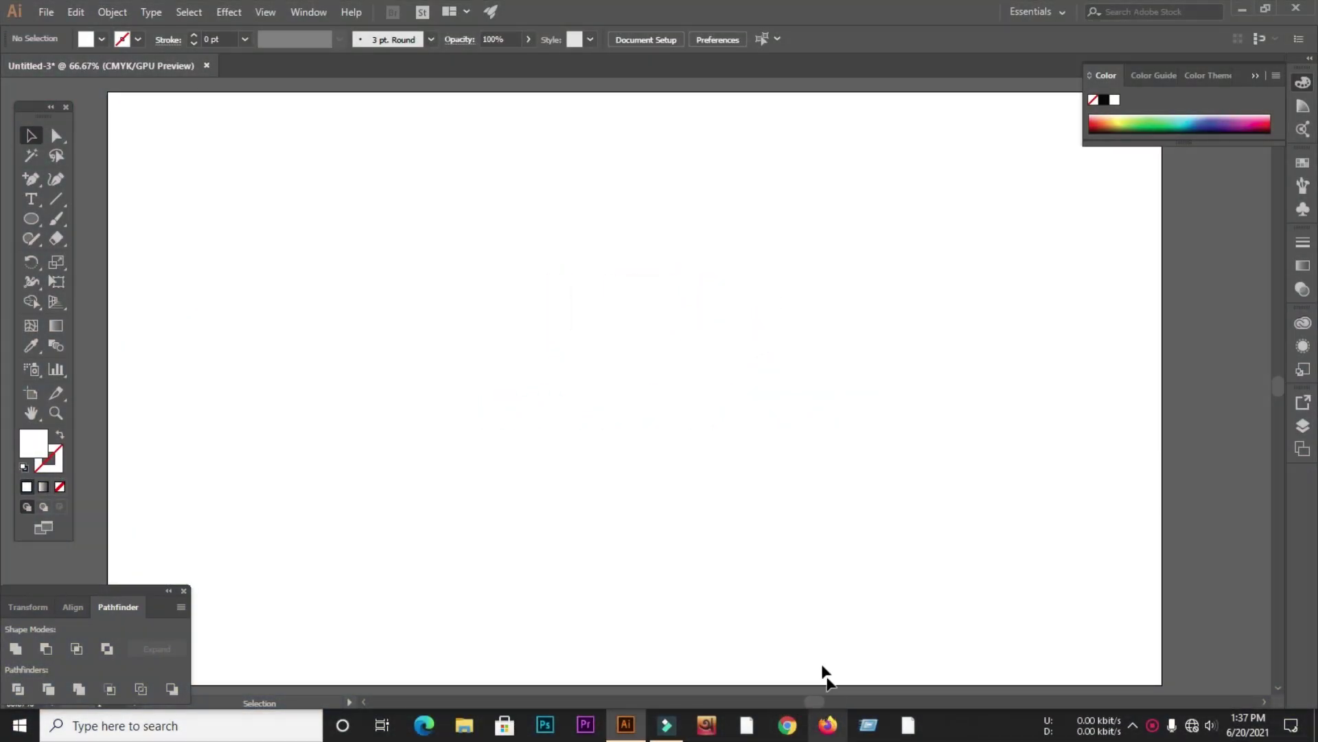
Draw a circle about 681 px in diameter near the artboard's centre, with no fill and a 1 pt black stroke
{"action": "left_click", "coordinate": [31, 218]}
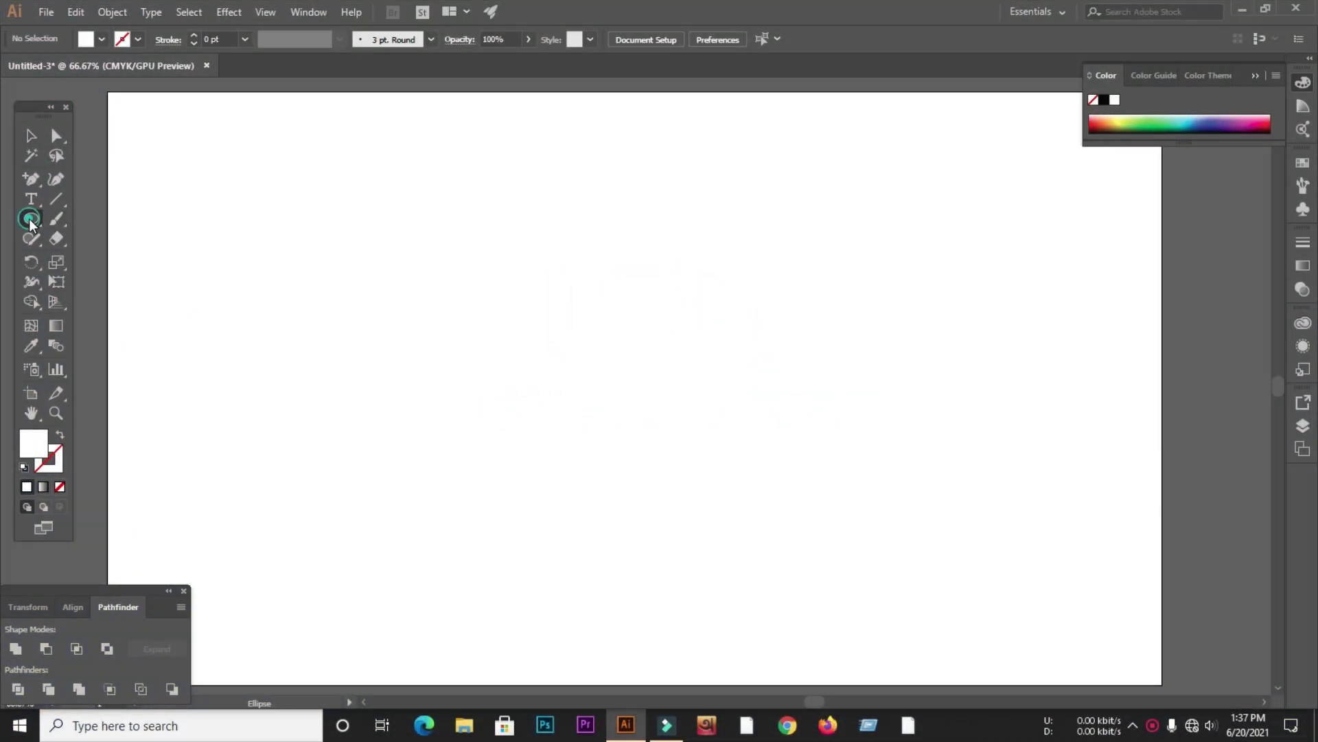
{"action": "left_click_drag", "start_coordinate": [548, 347], "coordinate": [735, 532]}
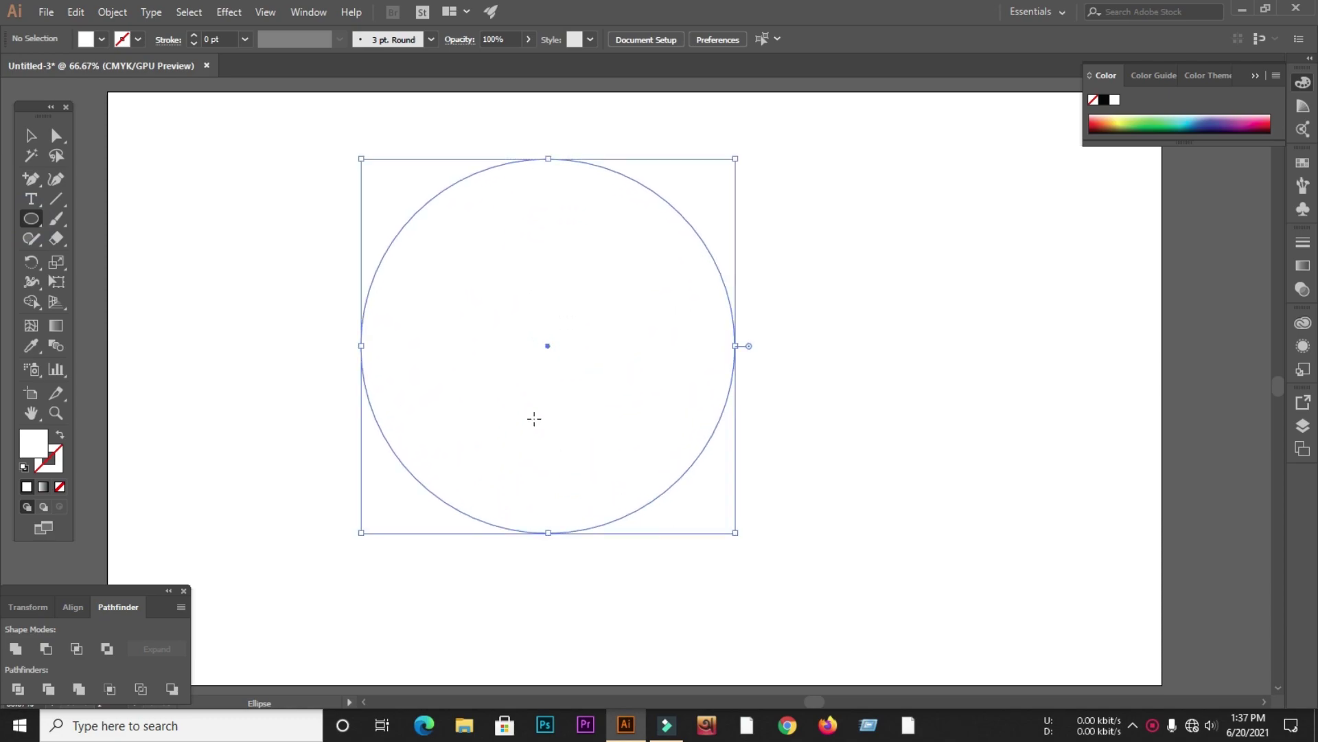
{"action": "left_click", "coordinate": [30, 131]}
{"action": "left_click", "coordinate": [33, 448]}
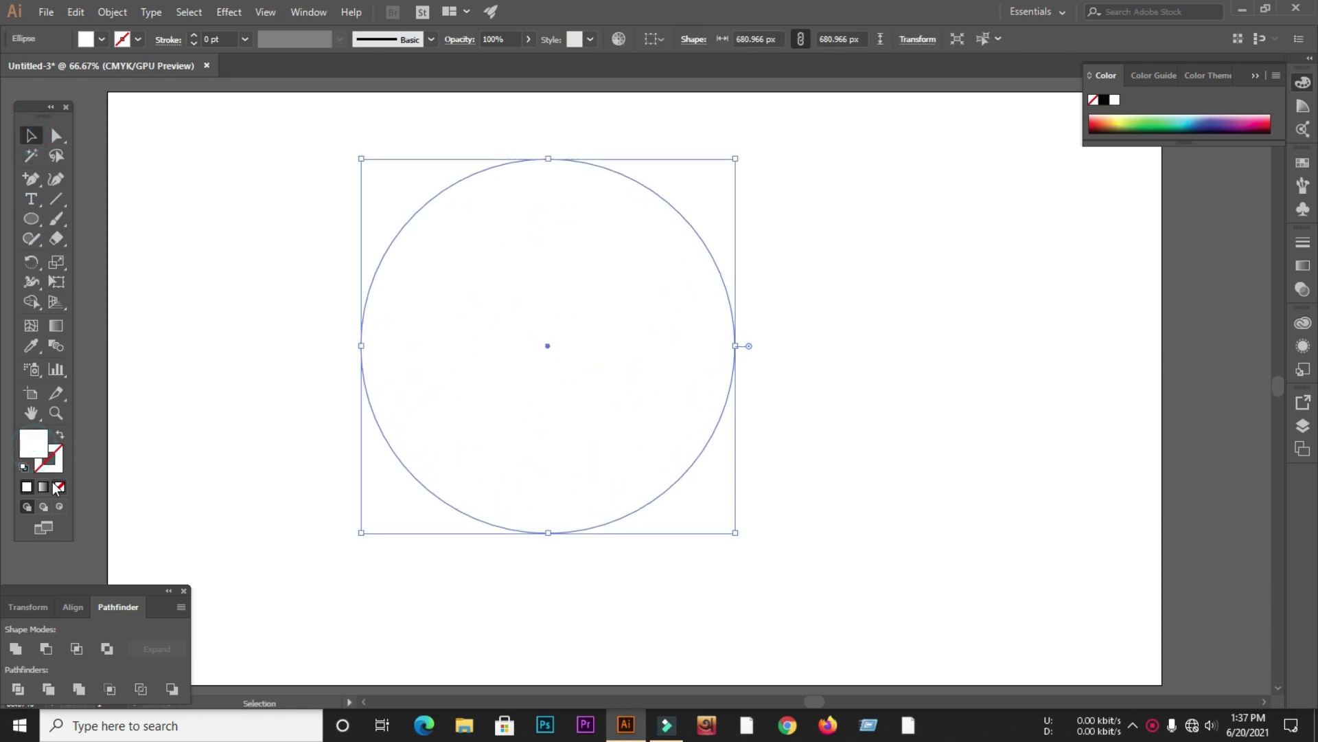
{"action": "left_click", "coordinate": [60, 487]}
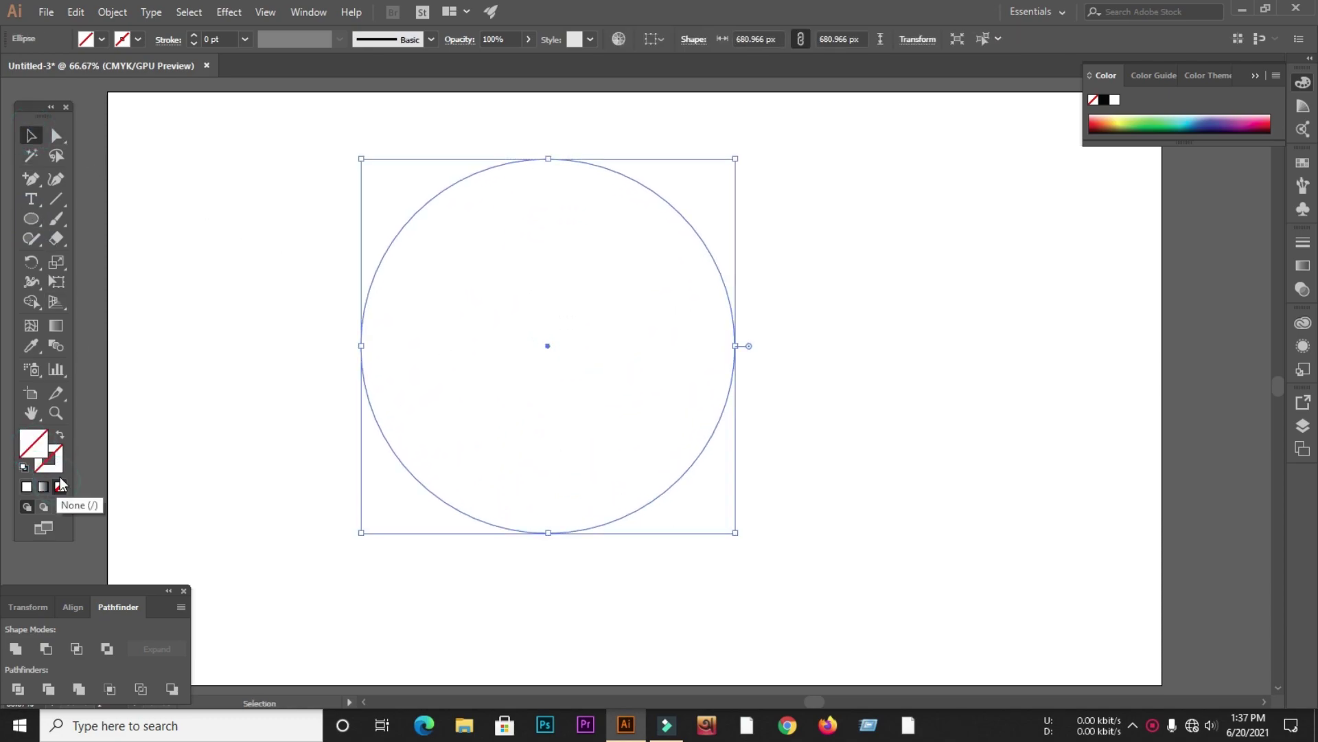
{"action": "left_click", "coordinate": [194, 38]}
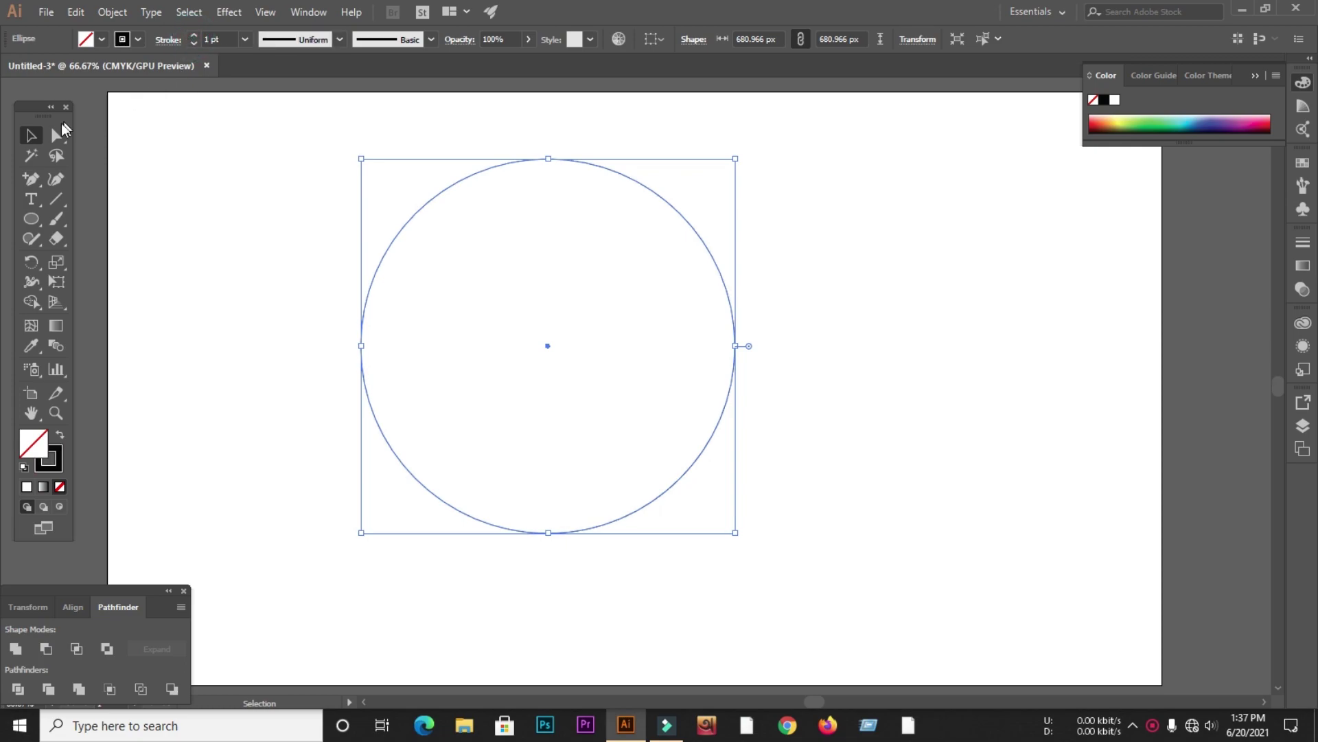
{"action": "left_click", "coordinate": [226, 171]}
{"action": "left_click_drag", "start_coordinate": [435, 197], "coordinate": [449, 223]}
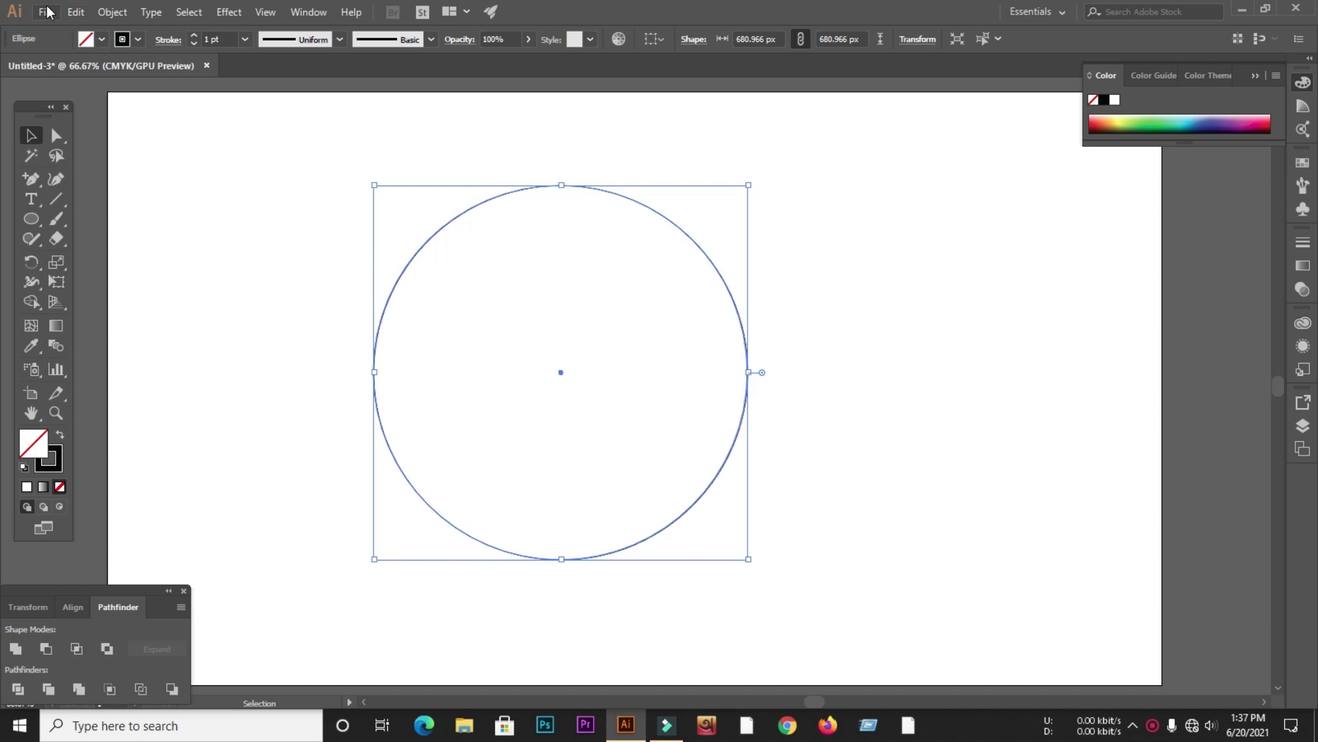
Copy the circle and paste the duplicate in front at the same position
{"action": "left_click", "coordinate": [73, 15]}
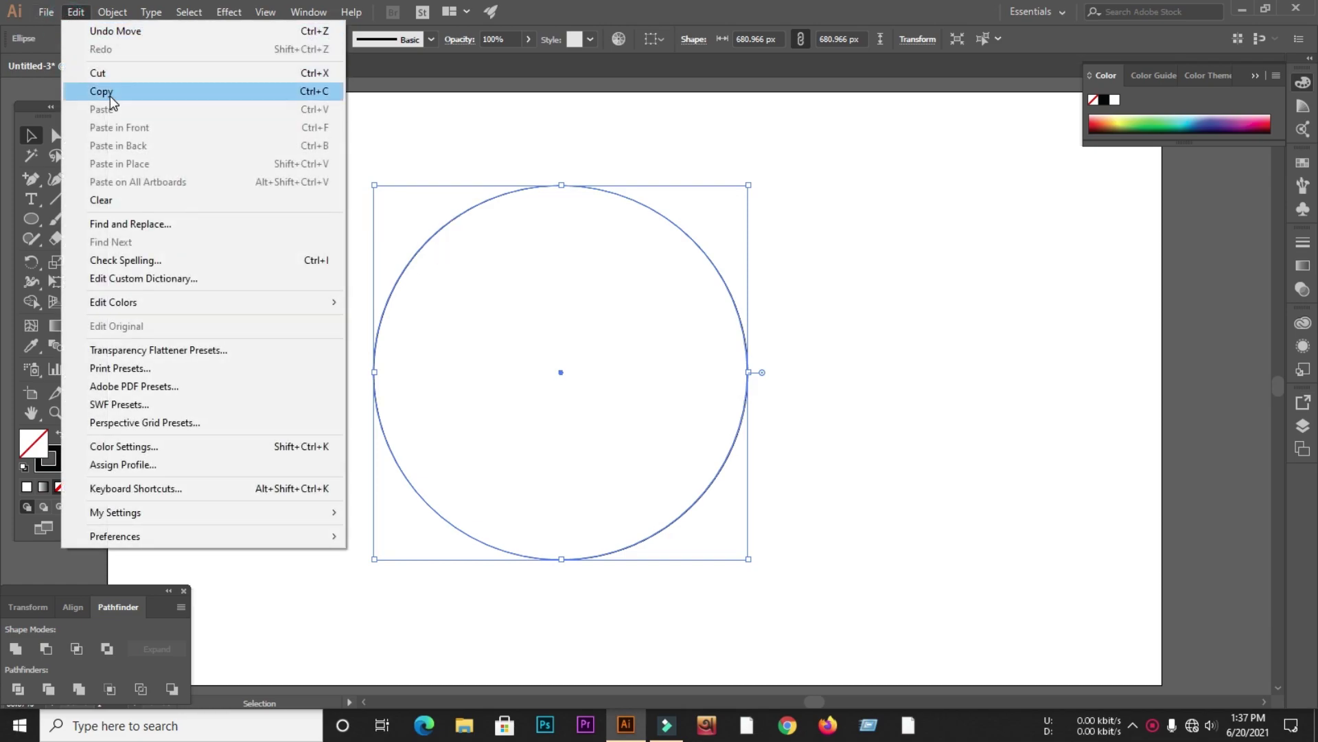
{"action": "left_click", "coordinate": [107, 98]}
{"action": "left_click", "coordinate": [77, 13]}
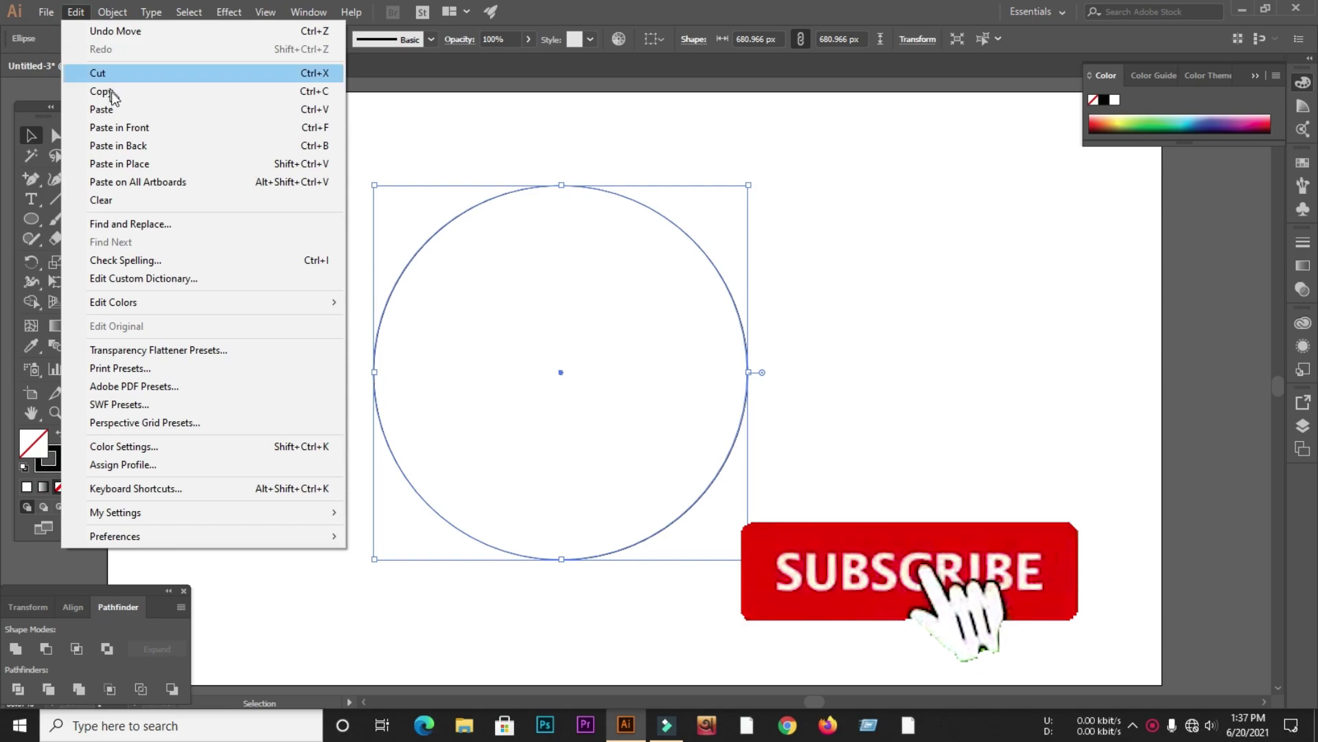
{"action": "left_click", "coordinate": [105, 128]}
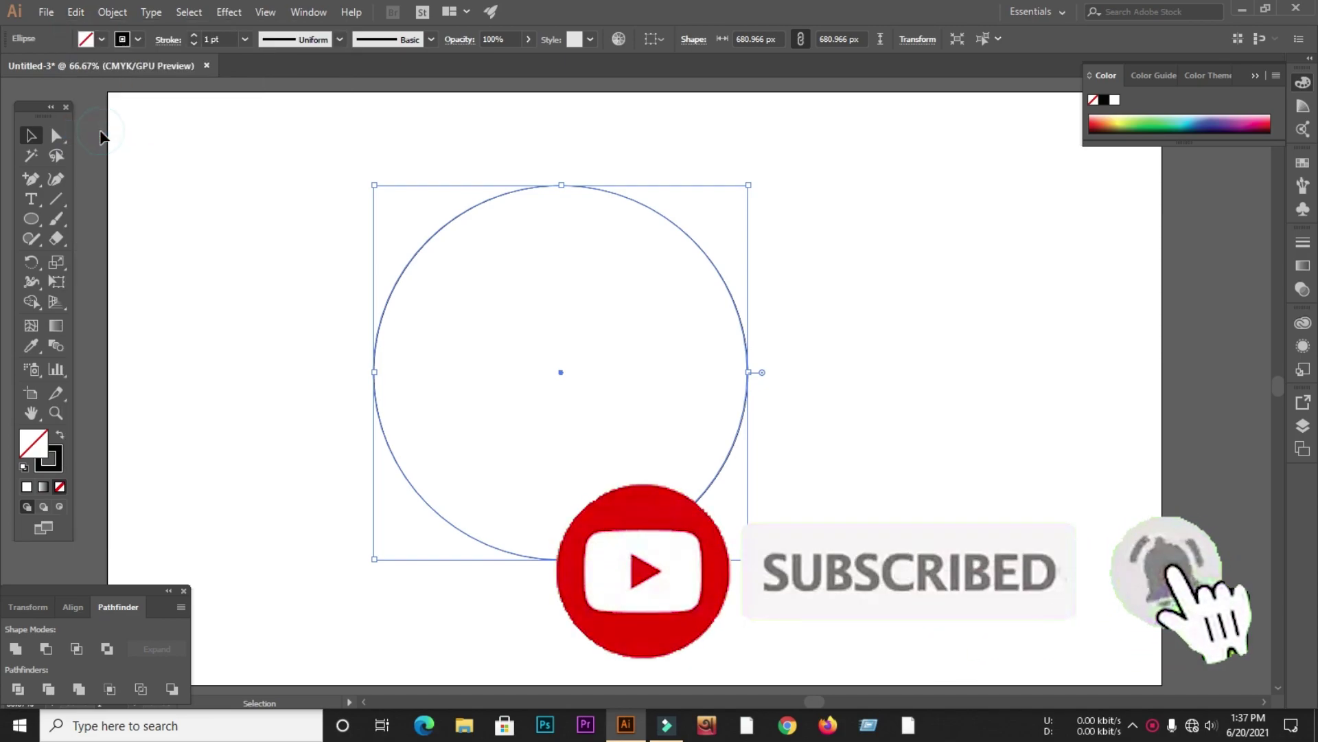
{"action": "left_click", "coordinate": [289, 203]}
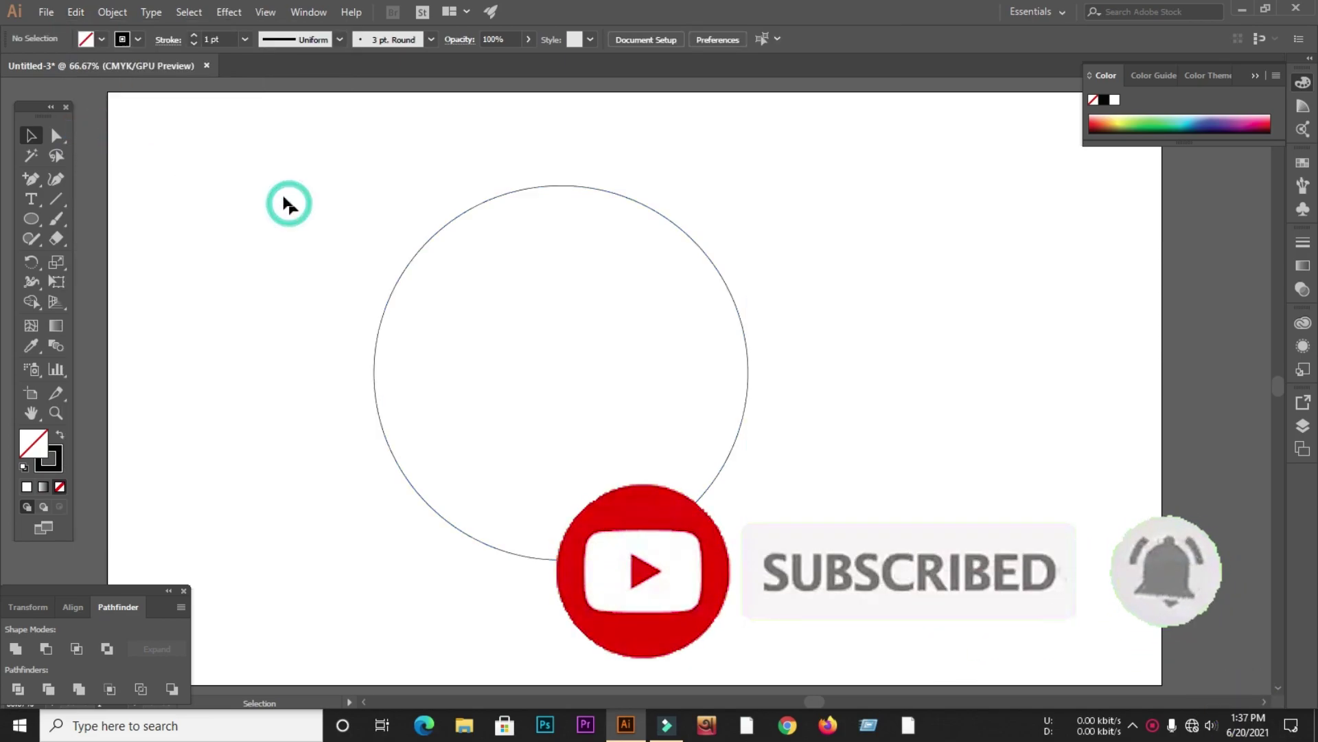
Shrink the front circle proportionally toward the large circle's left edge, and duplicate it horizontally so the copy touches the right edge
{"action": "left_click", "coordinate": [404, 272]}
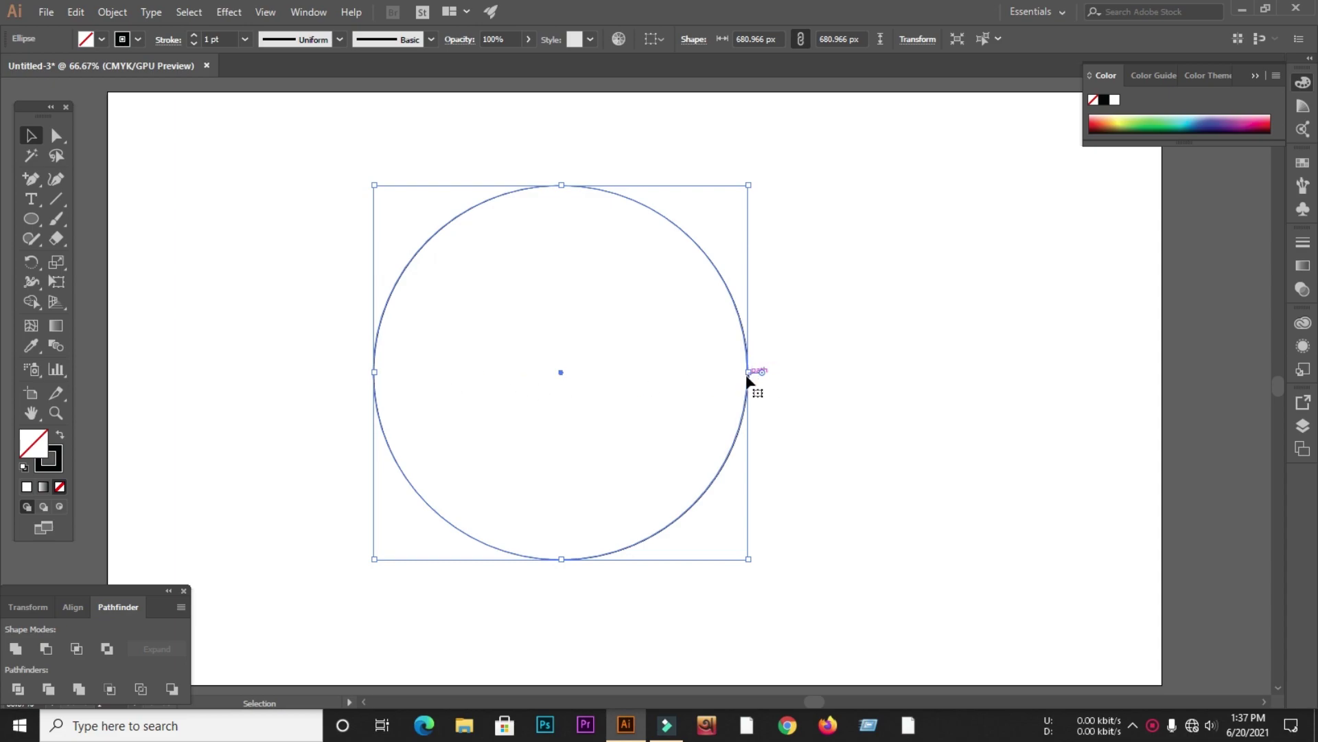
{"action": "left_click_drag", "start_coordinate": [749, 373], "coordinate": [706, 372]}
{"action": "left_click", "coordinate": [822, 336]}
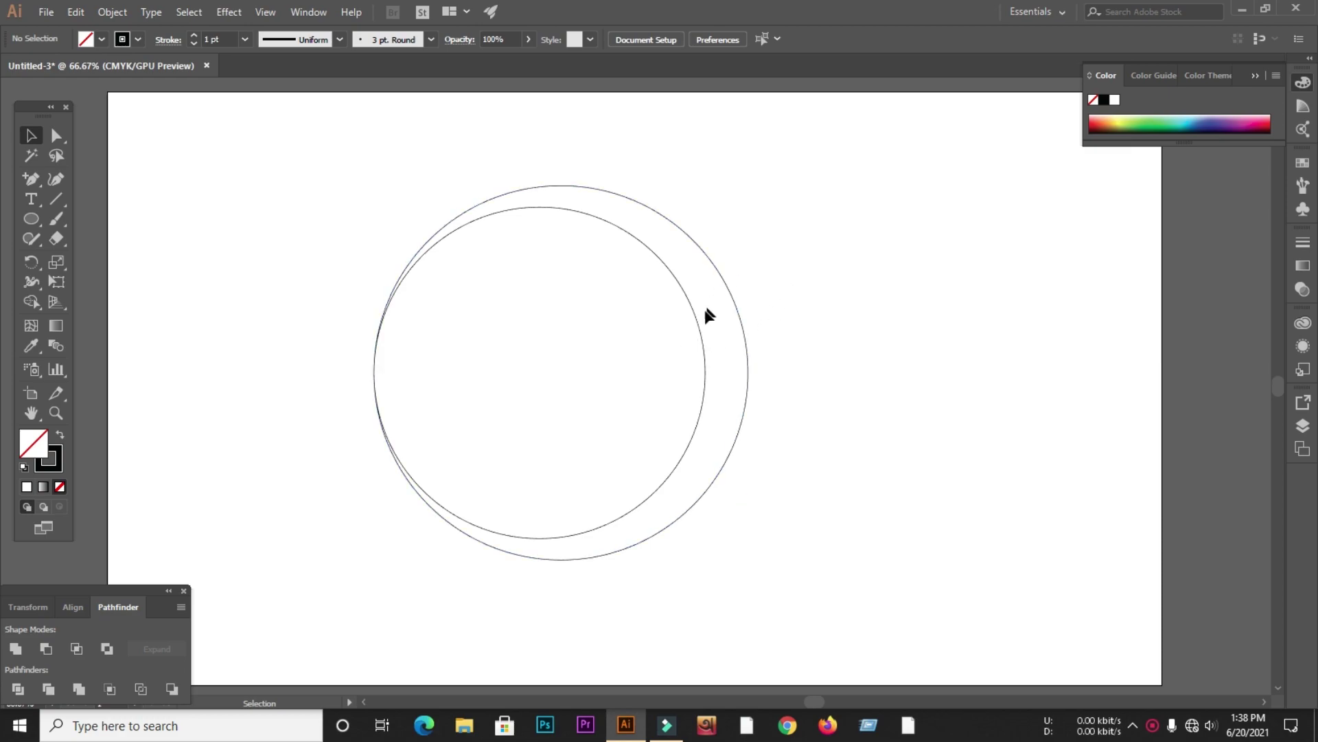
{"action": "left_click", "coordinate": [702, 328]}
{"action": "left_click_drag", "start_coordinate": [700, 335], "coordinate": [742, 337]}
{"action": "left_click", "coordinate": [847, 333]}
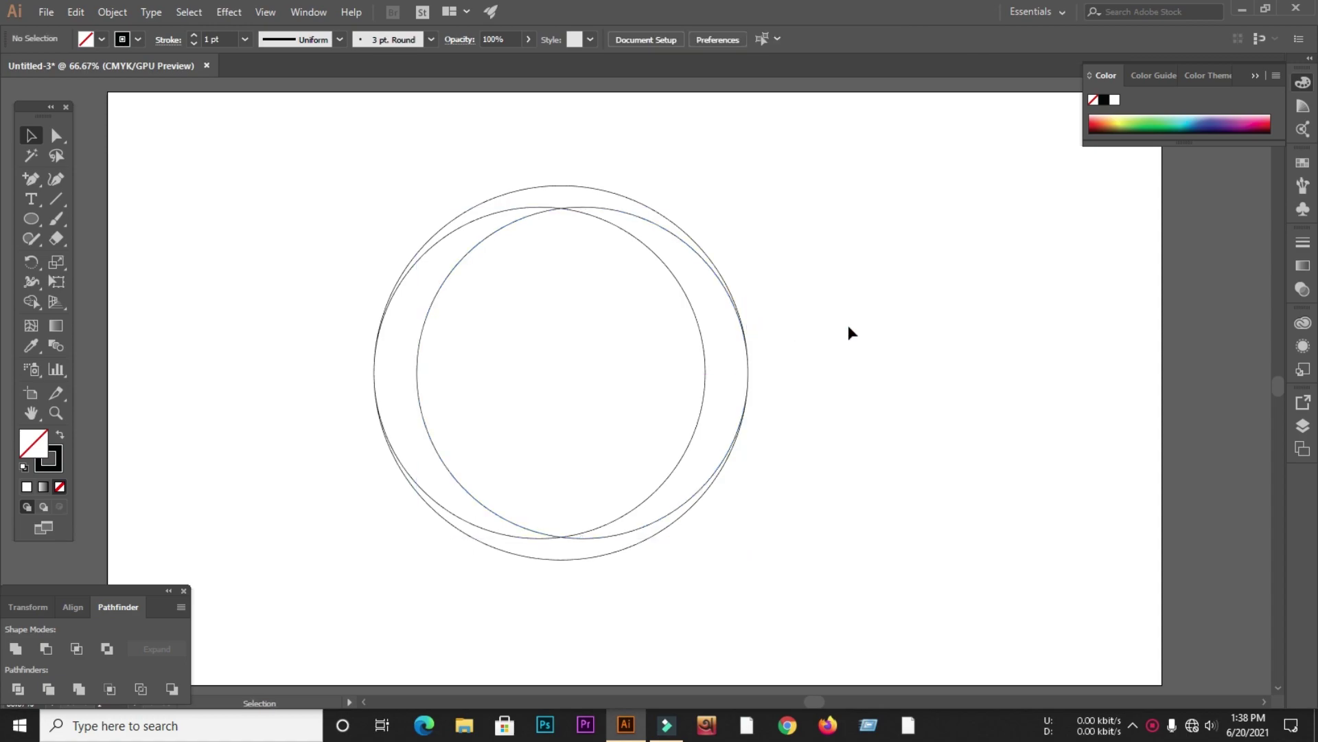
Group the large circle and the two smaller overlapping circles
{"action": "scroll", "coordinate": [423, 274], "scroll_direction": "down", "scroll_amount": 2}
{"action": "scroll", "coordinate": [420, 274], "scroll_direction": "up", "scroll_amount": 2}
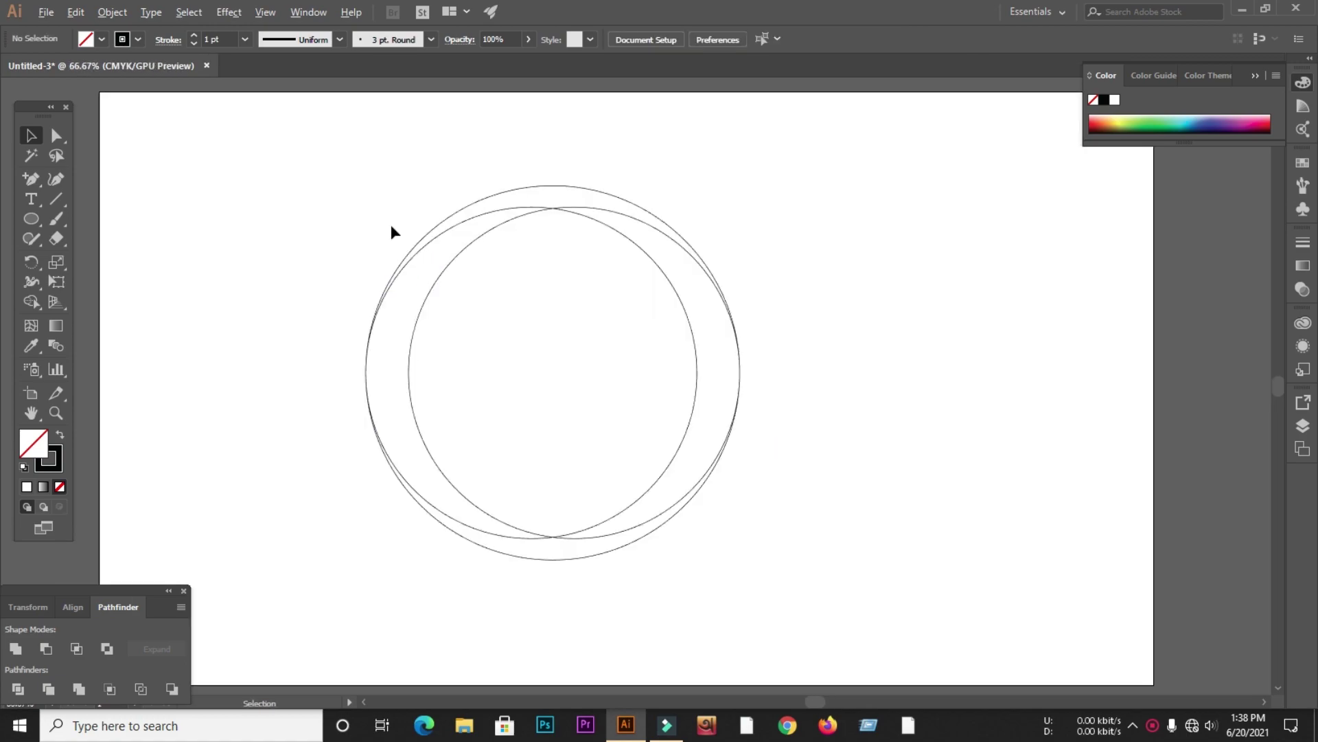
{"action": "left_click_drag", "start_coordinate": [313, 195], "coordinate": [815, 548]}
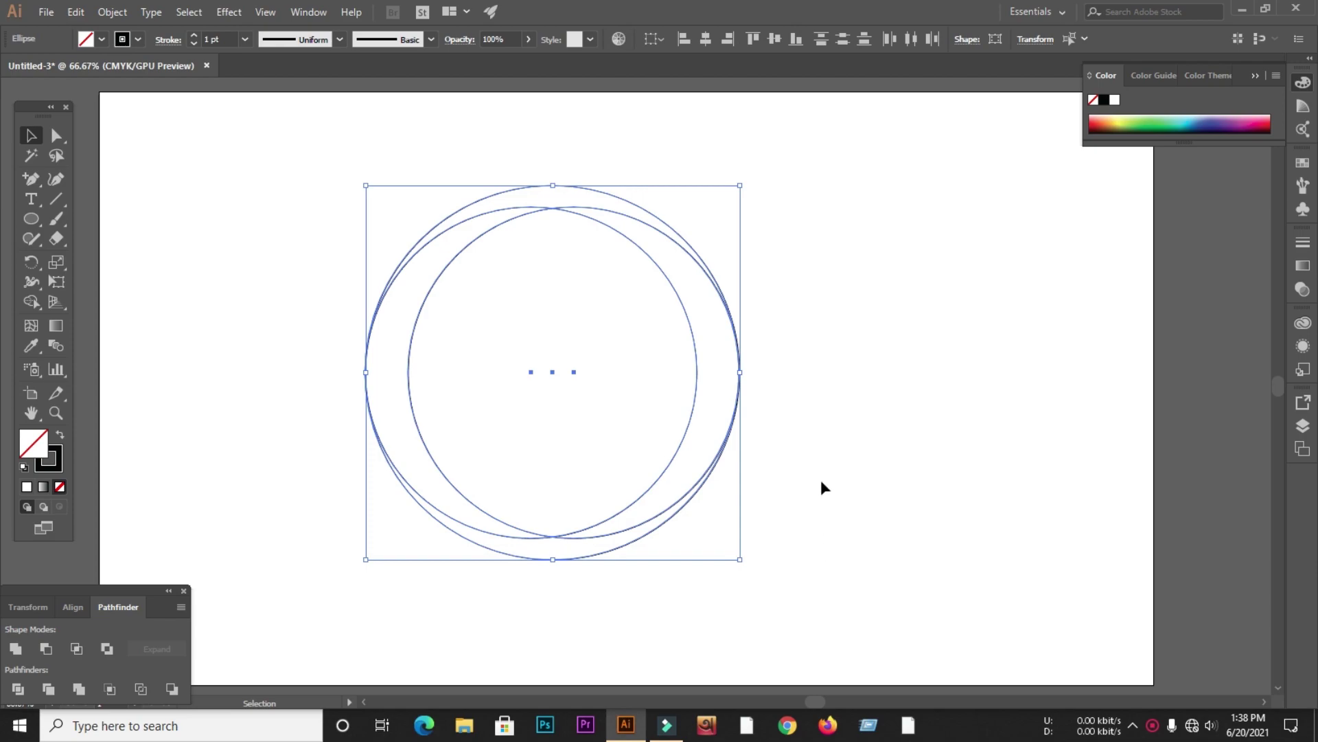
{"action": "right_click", "coordinate": [571, 249]}
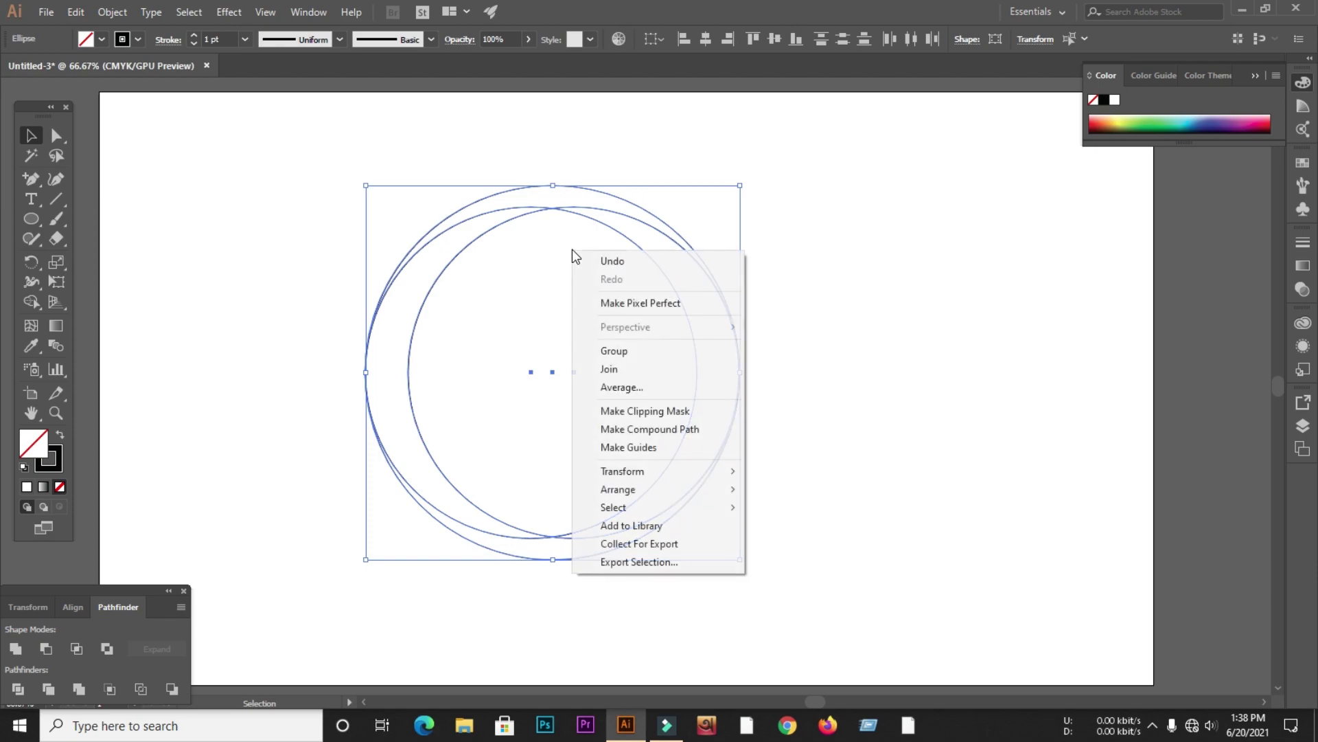
{"action": "left_click", "coordinate": [618, 348]}
{"action": "left_click", "coordinate": [786, 335]}
Duplicate the circle group to its right and rotate the copy by 90 degrees
{"action": "scroll", "coordinate": [393, 327], "scroll_direction": "down", "scroll_amount": 1}
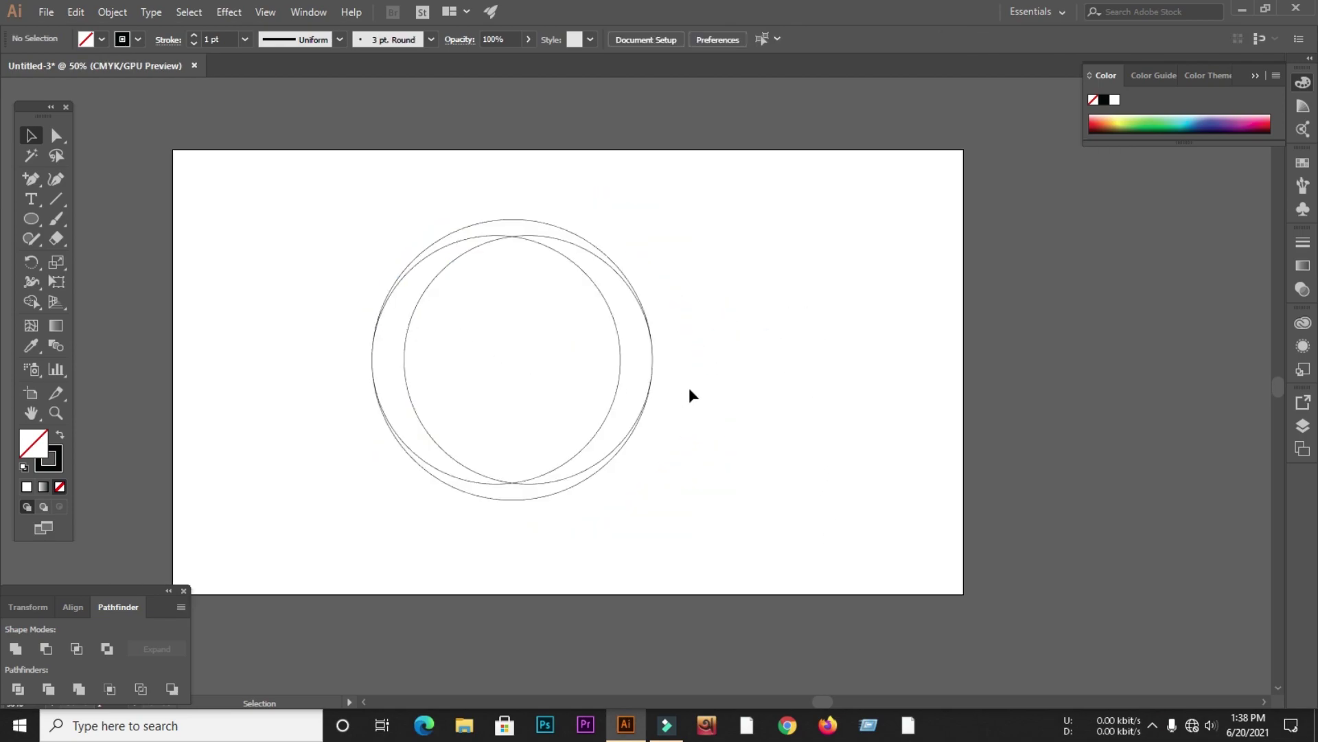
{"action": "left_click_drag", "start_coordinate": [600, 295], "coordinate": [966, 278]}
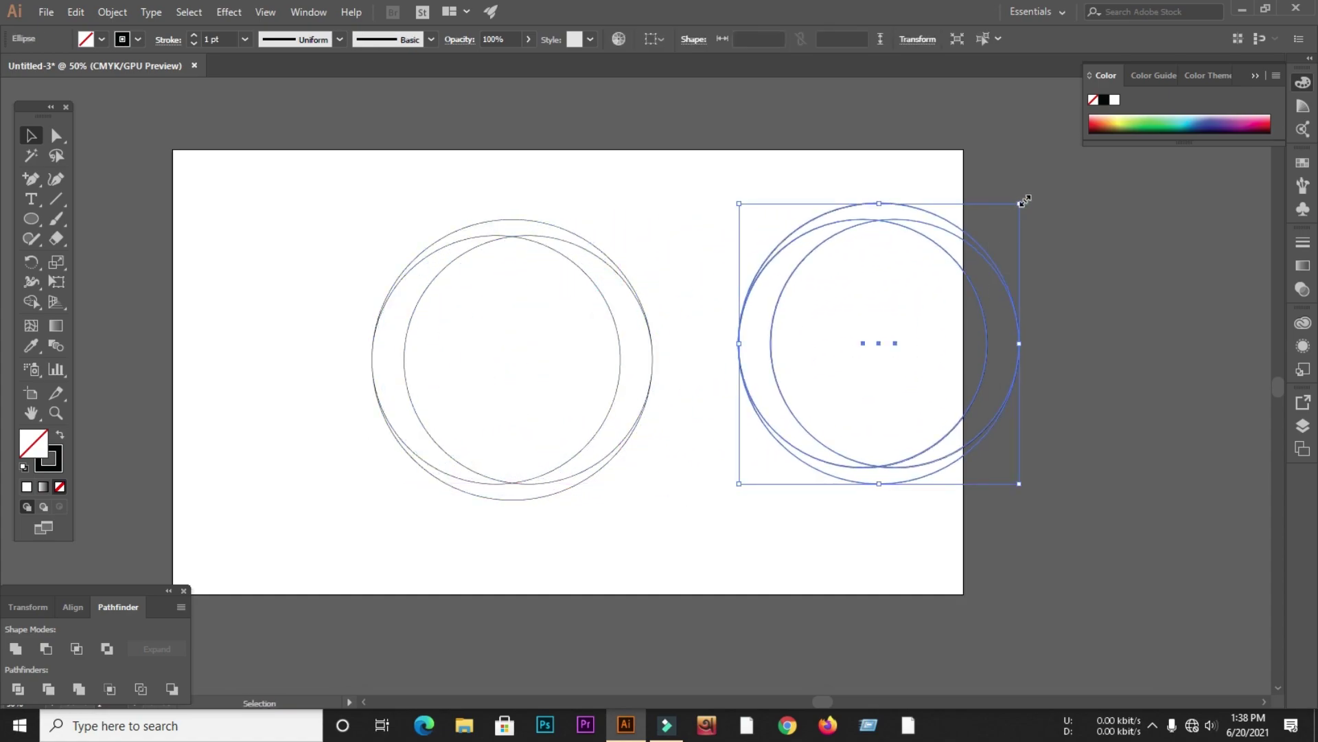
{"action": "left_click_drag", "start_coordinate": [1026, 199], "coordinate": [927, 419]}
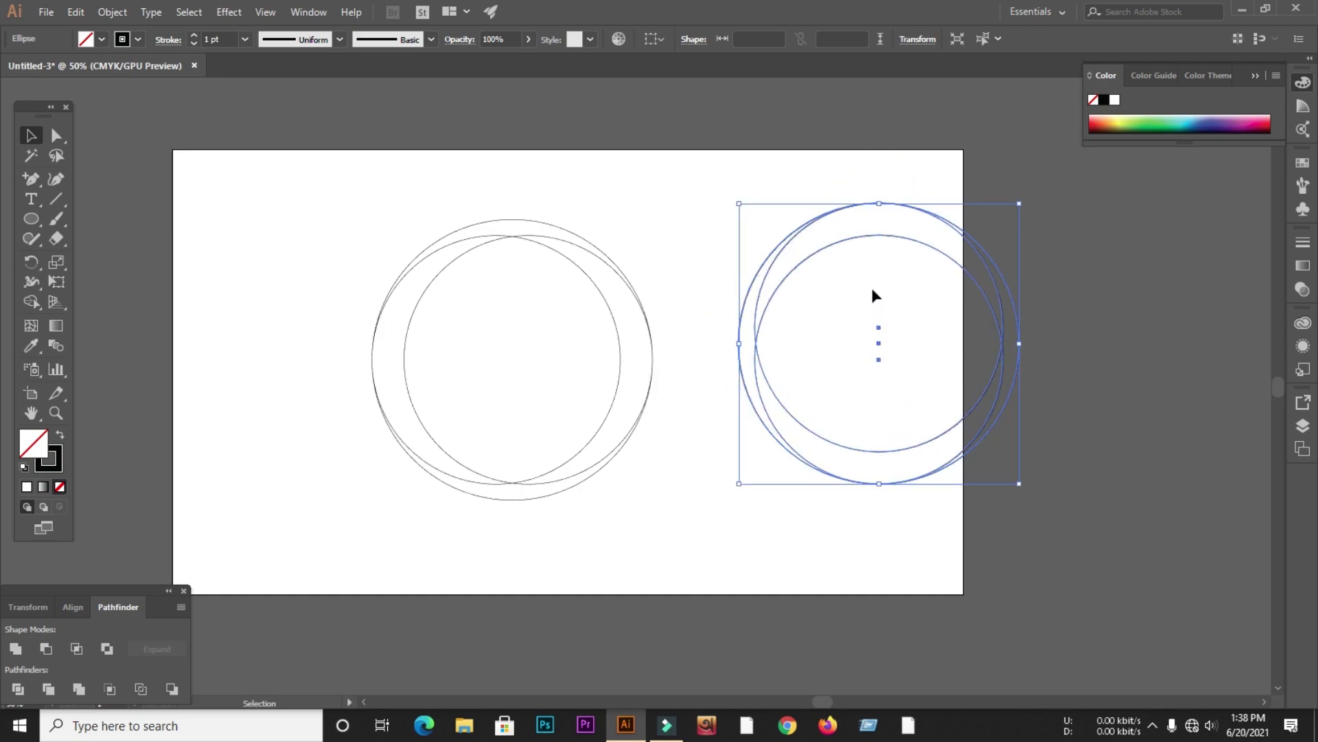
Align the two circle groups on their horizontal and vertical centres, and move the combined ring toward the artboard's left half
{"action": "left_click_drag", "start_coordinate": [394, 194], "coordinate": [869, 445]}
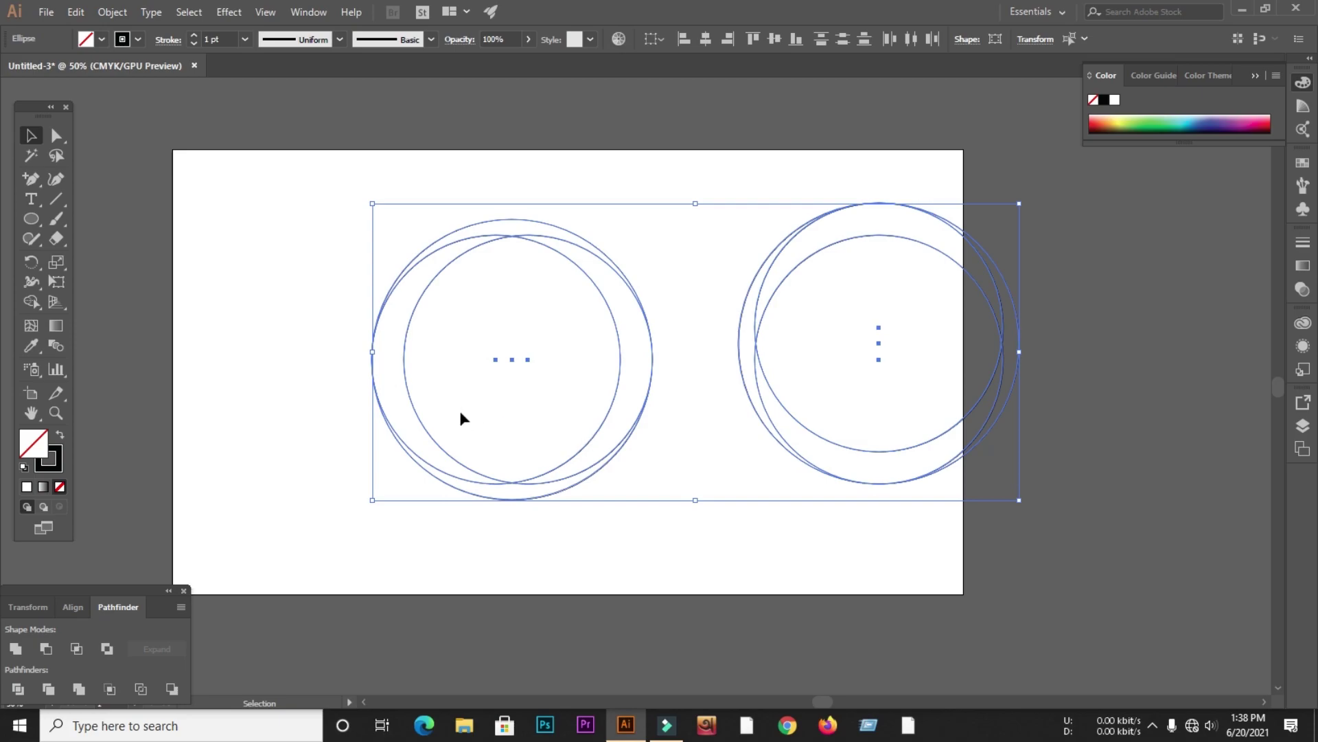
{"action": "left_click", "coordinate": [75, 606]}
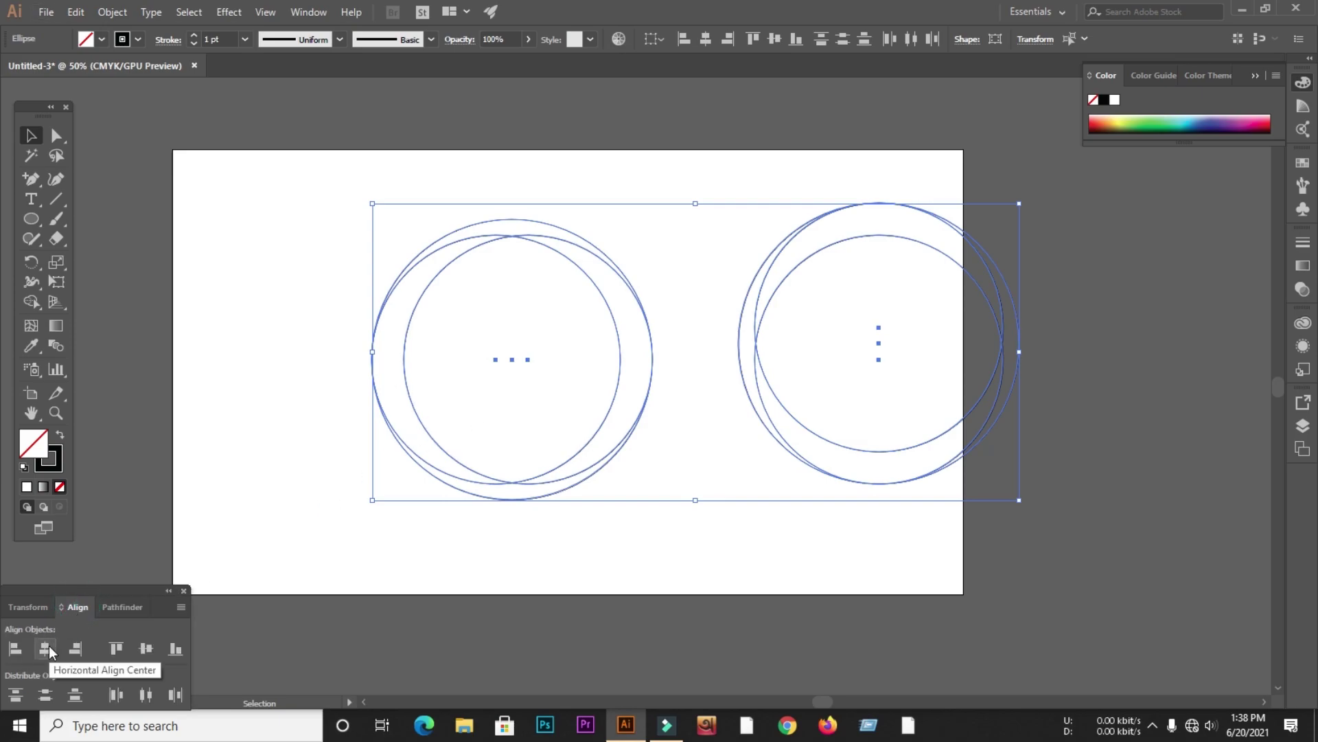
{"action": "left_click", "coordinate": [48, 645]}
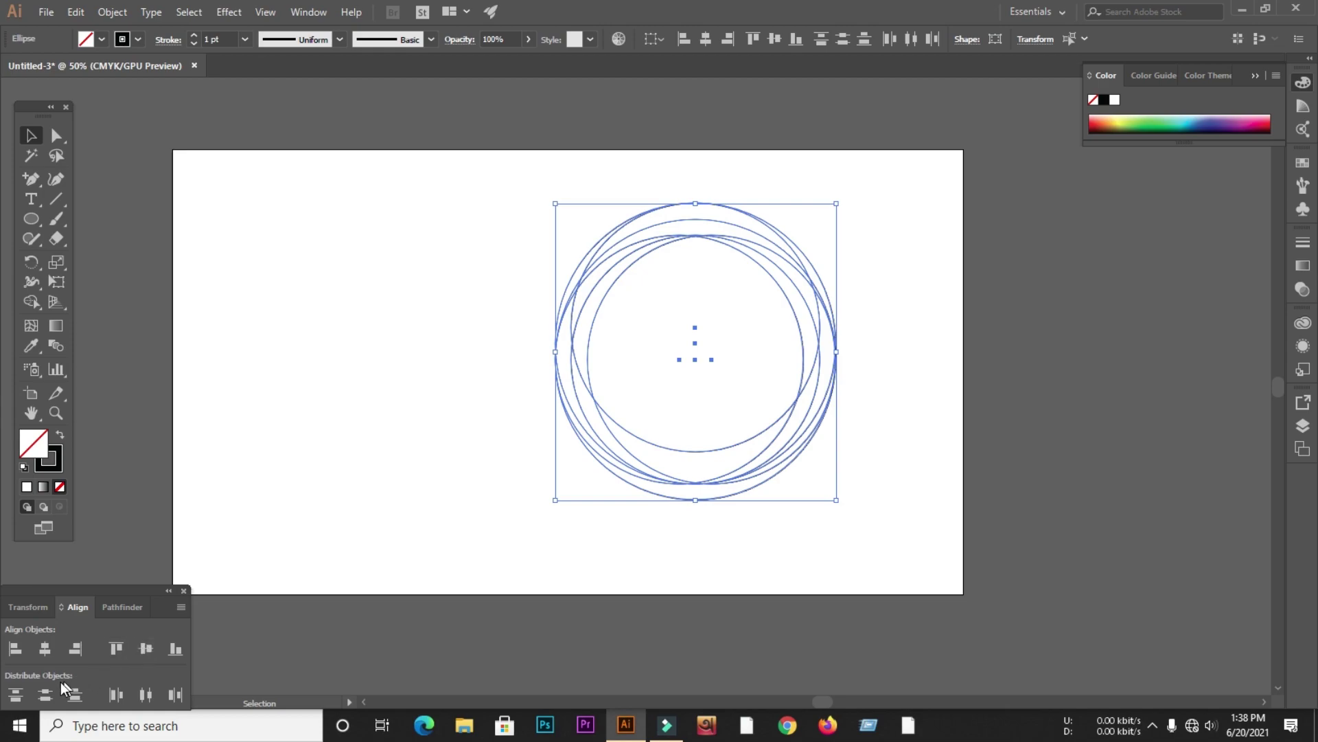
{"action": "left_click", "coordinate": [146, 649]}
{"action": "left_click", "coordinate": [418, 471]}
{"action": "left_click_drag", "start_coordinate": [473, 217], "coordinate": [414, 389]}
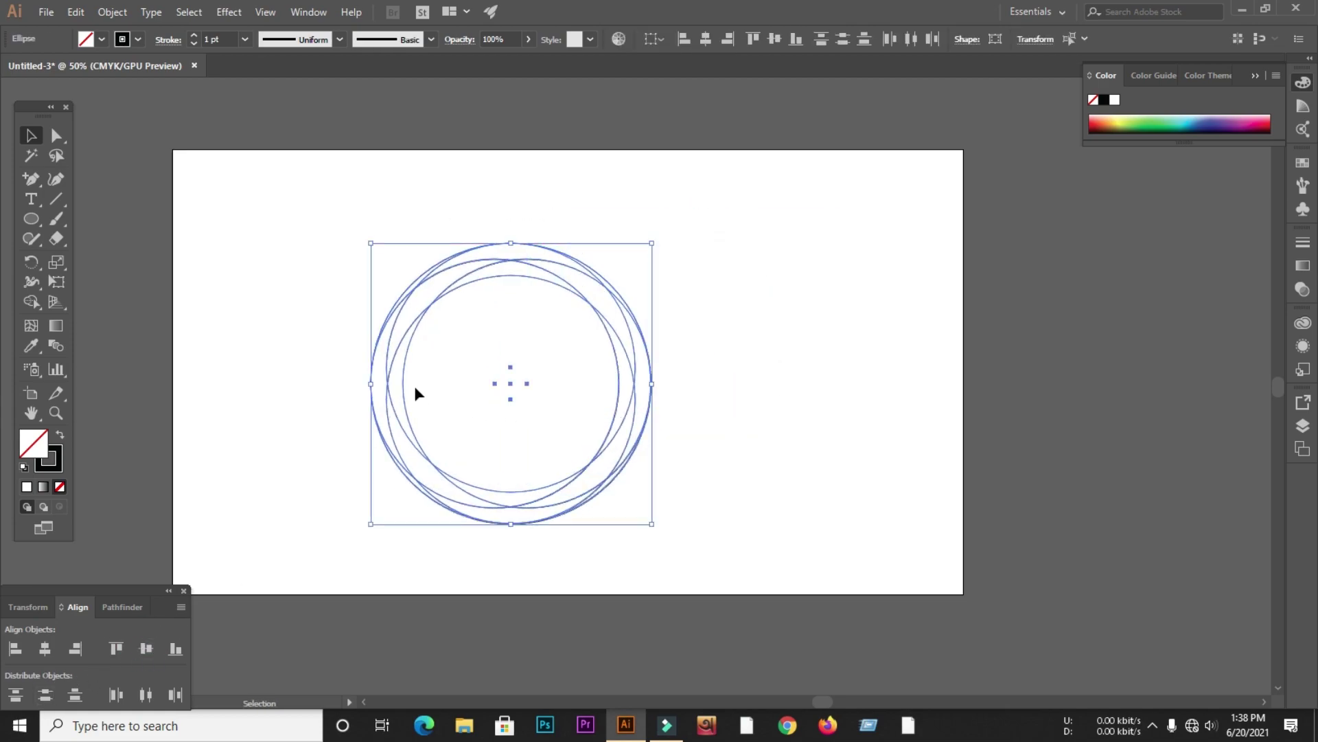
Select all the overlapping circles and use Shape Builder to turn the central area into its own shape
{"action": "key", "text": "ctrl+equal"}
{"action": "left_click", "coordinate": [294, 266]}
{"action": "left_click_drag", "start_coordinate": [292, 192], "coordinate": [759, 543]}
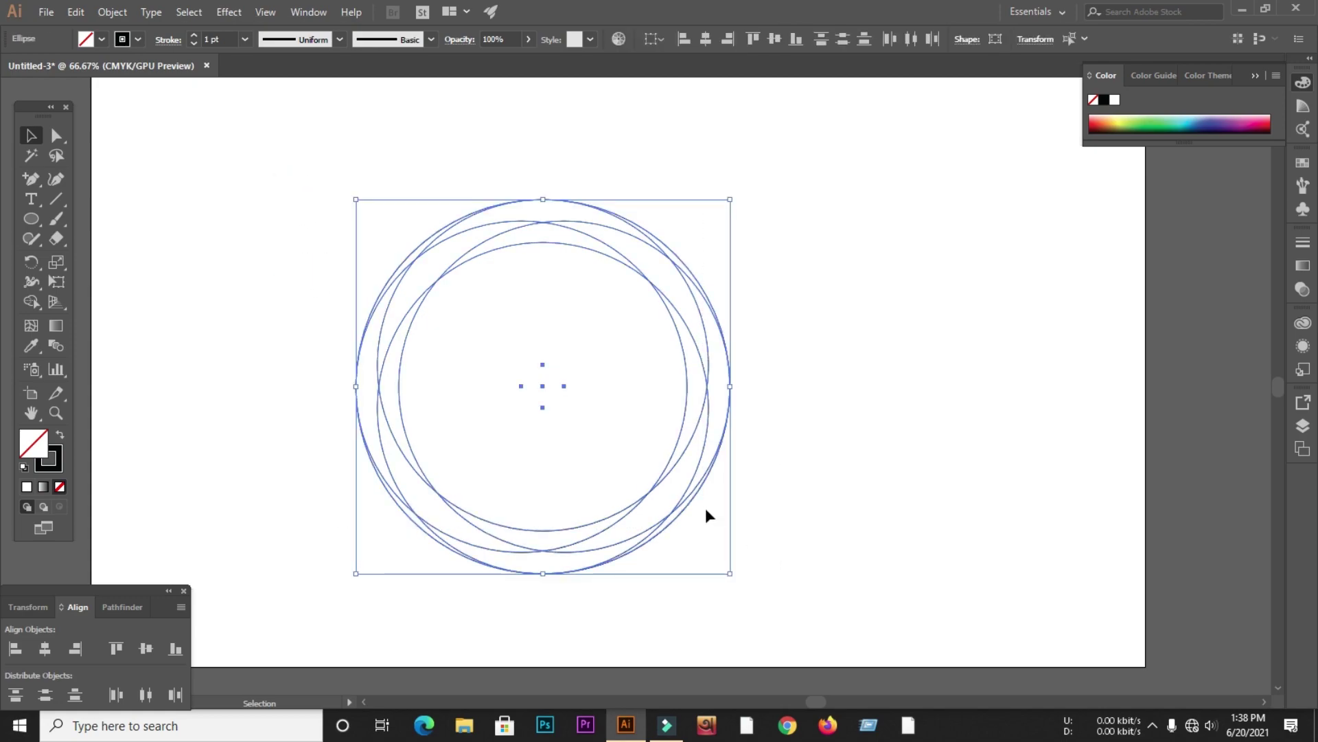
{"action": "left_click", "coordinate": [31, 303]}
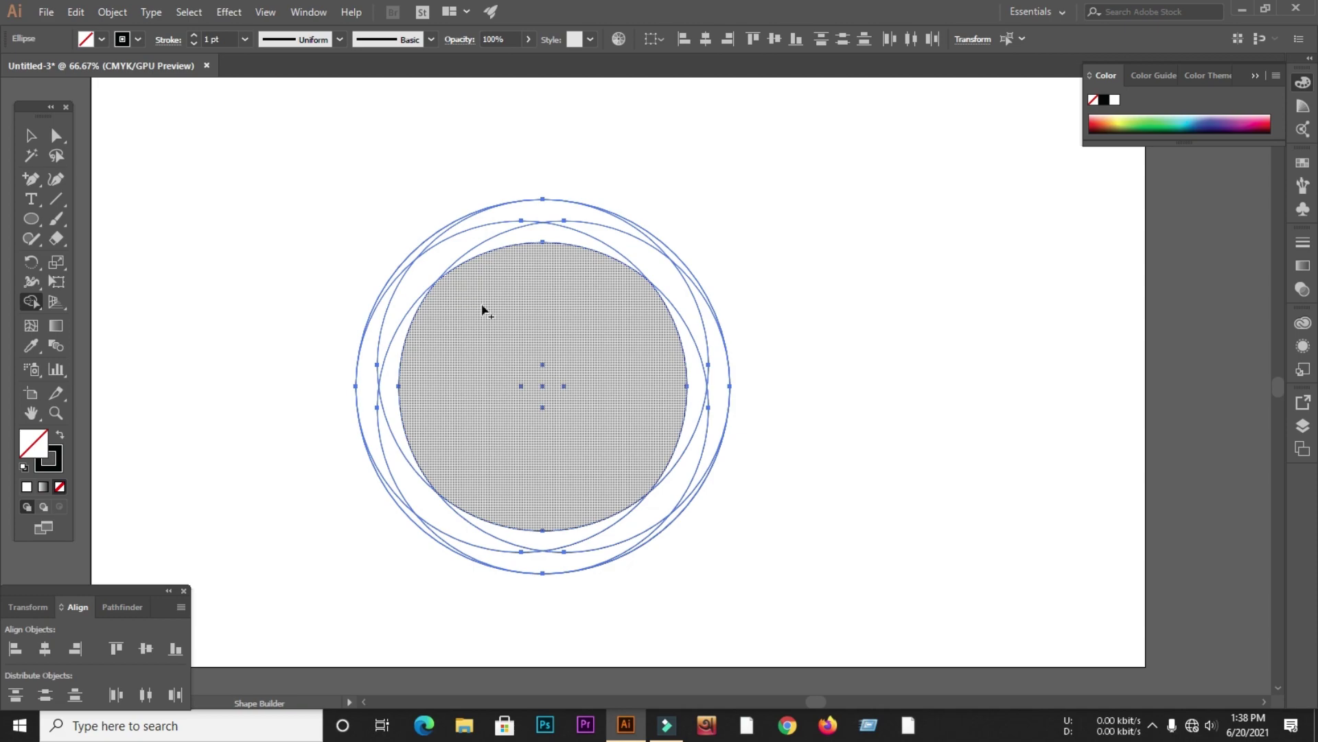
{"action": "left_click", "coordinate": [529, 300]}
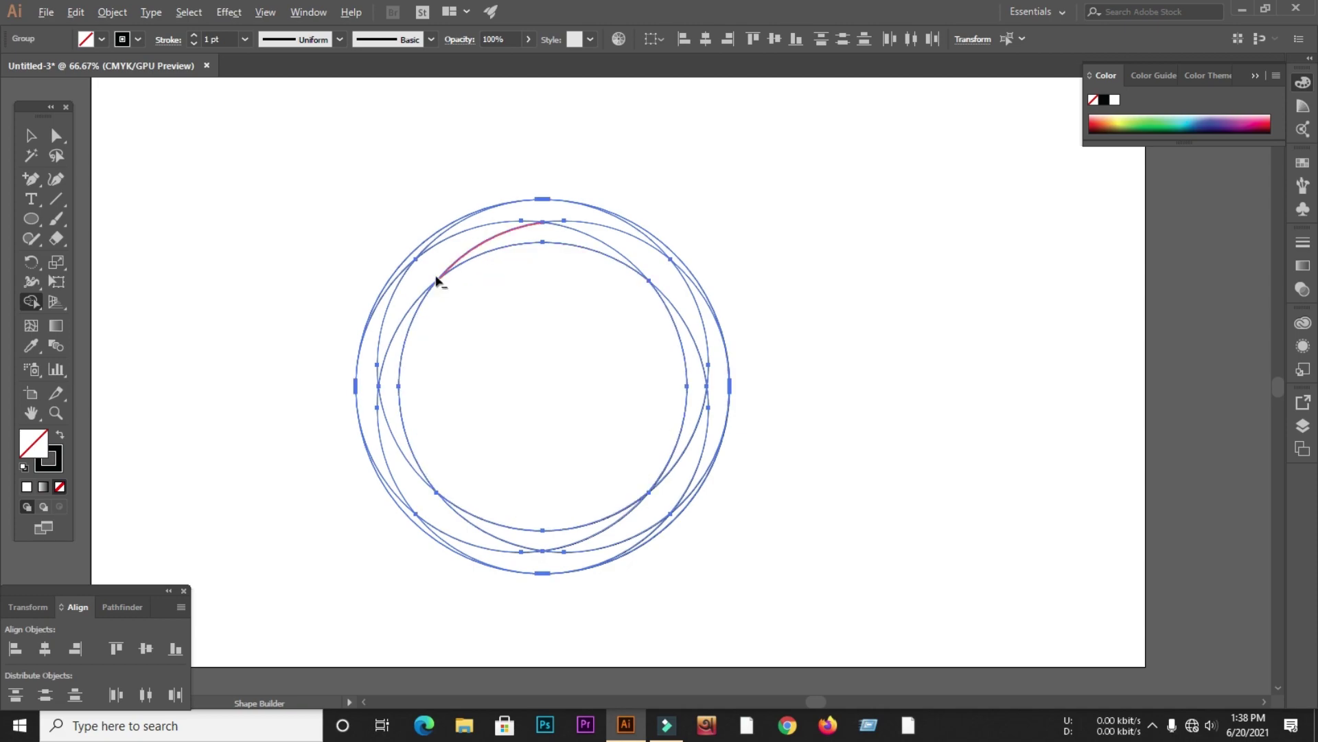
Merge the ring's regions from the upper left across the top and down the right side into one crescent with Shape Builder
{"action": "scroll", "coordinate": [435, 283], "scroll_direction": "up", "scroll_amount": 3}
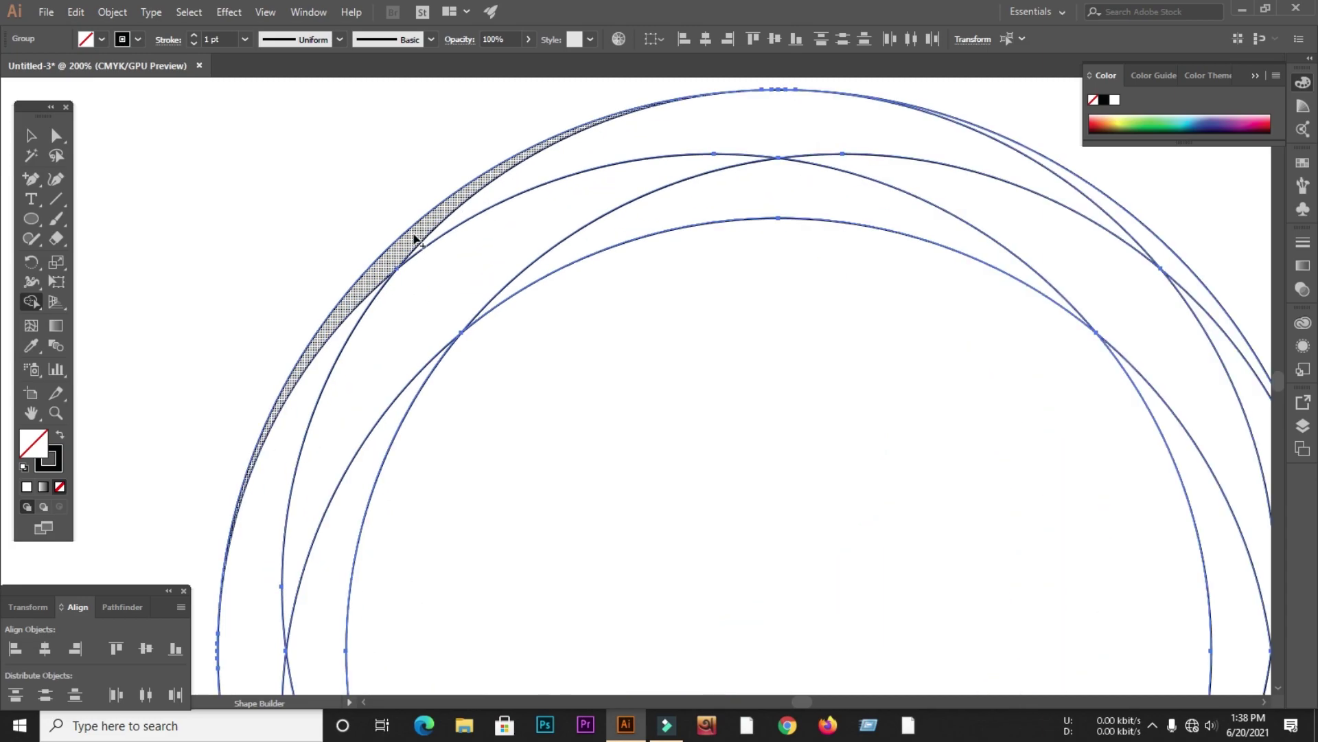
{"action": "left_click_drag", "start_coordinate": [414, 237], "coordinate": [492, 206]}
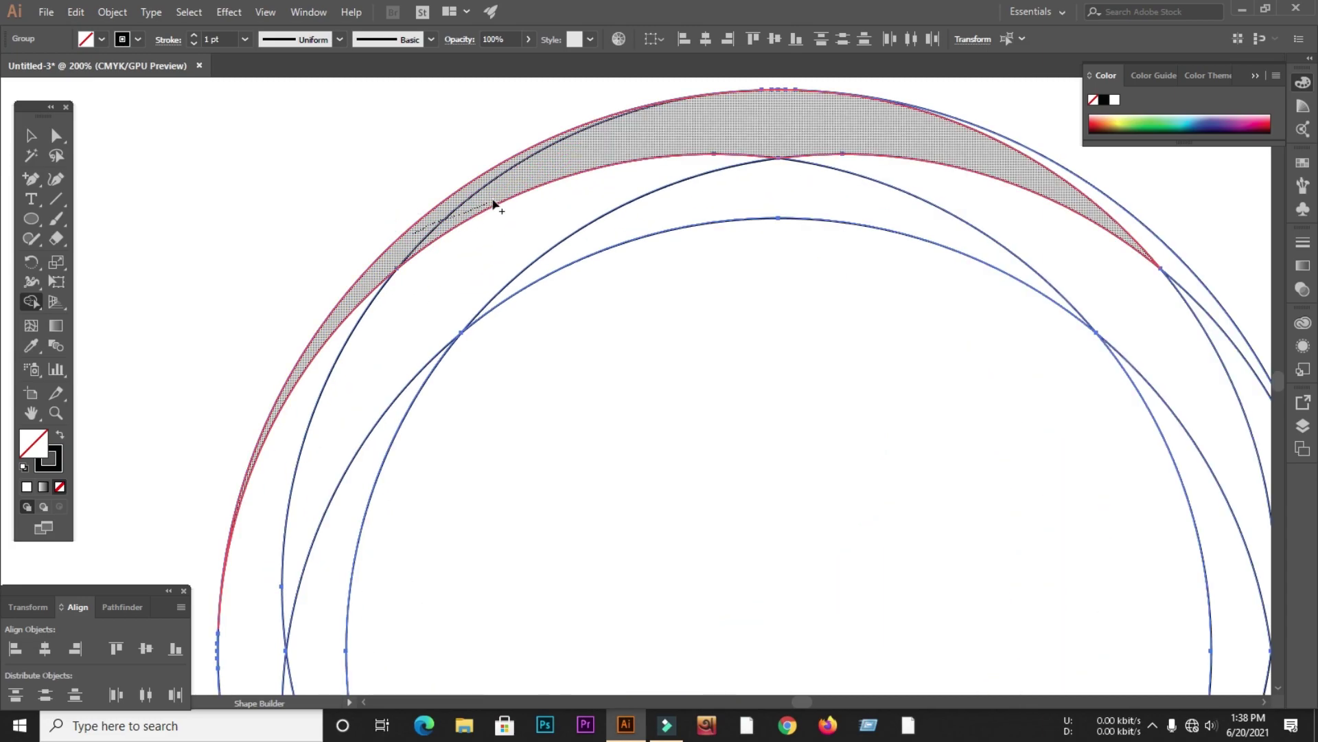
{"action": "left_click_drag", "start_coordinate": [589, 162], "coordinate": [742, 137]}
{"action": "left_click_drag", "start_coordinate": [911, 140], "coordinate": [982, 189]}
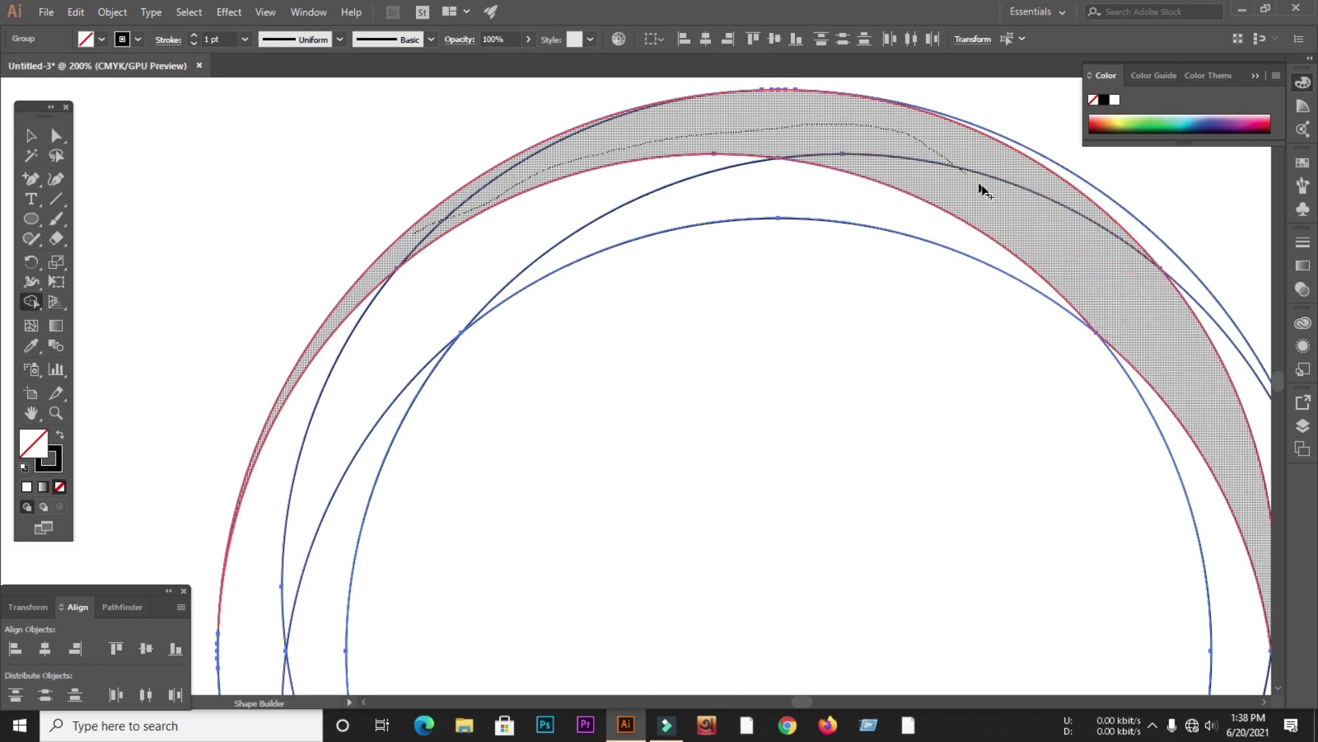
{"action": "left_click_drag", "start_coordinate": [1183, 407], "coordinate": [1224, 514]}
{"action": "left_click_drag", "start_coordinate": [1132, 436], "coordinate": [1126, 373]}
{"action": "scroll", "coordinate": [898, 241], "scroll_direction": "down", "scroll_amount": 2}
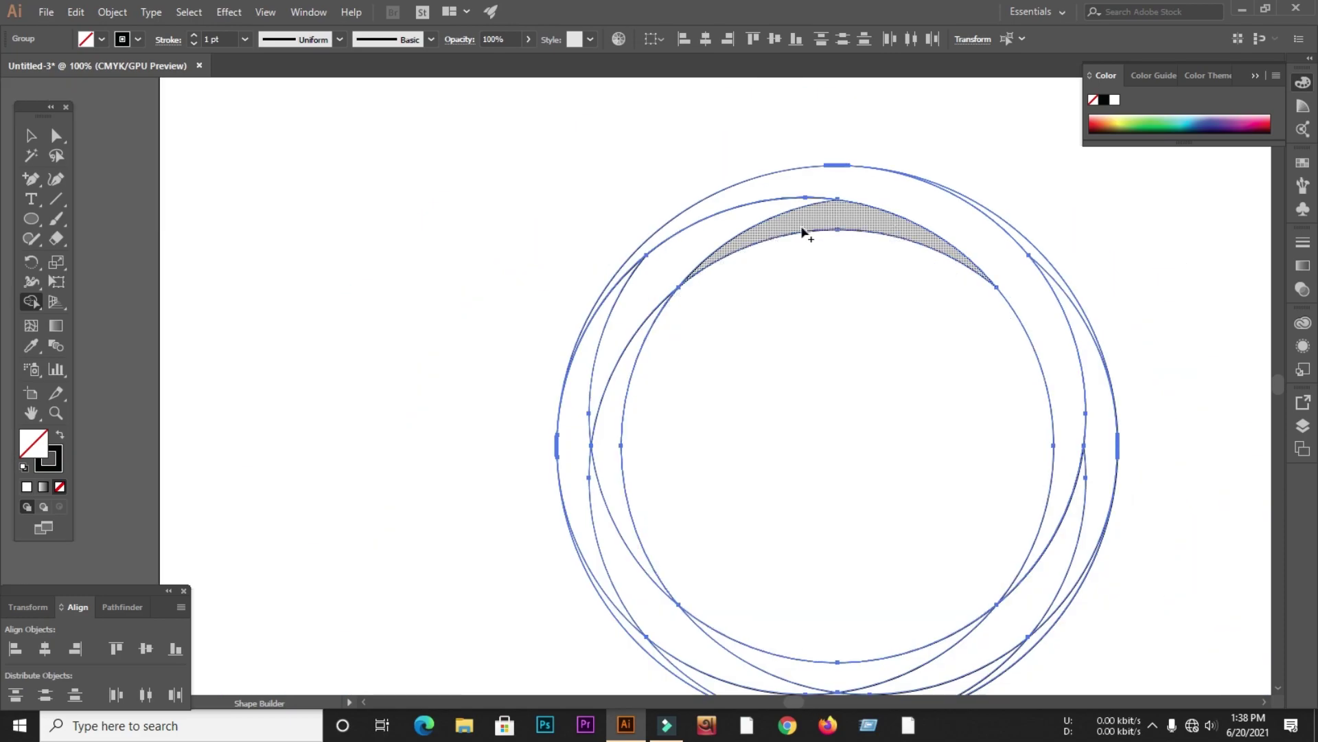
{"action": "left_click_drag", "start_coordinate": [822, 220], "coordinate": [681, 269]}
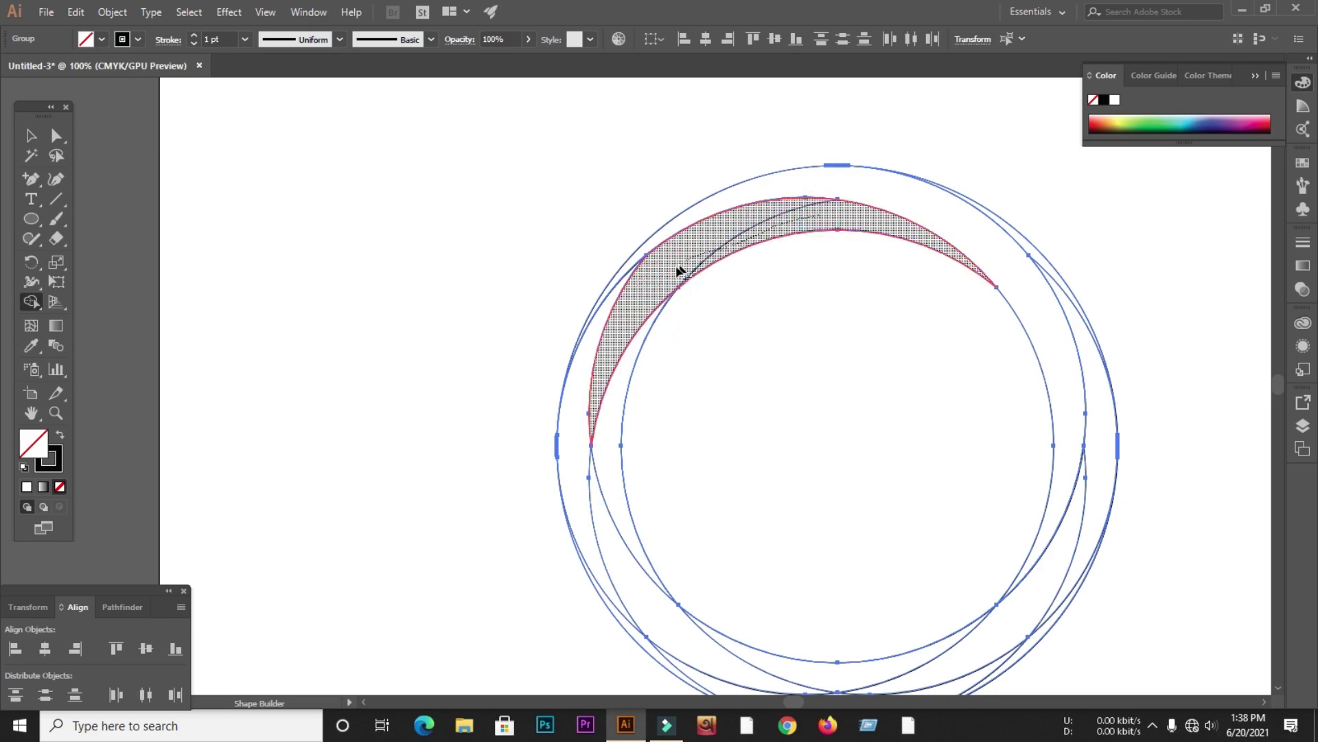
{"action": "left_click_drag", "start_coordinate": [601, 352], "coordinate": [576, 423]}
{"action": "mouse_move", "coordinate": [603, 559]}
{"action": "left_mouse_down"}
{"action": "mouse_move", "coordinate": [627, 565]}
{"action": "mouse_move", "coordinate": [621, 550]}
{"action": "left_mouse_up"}
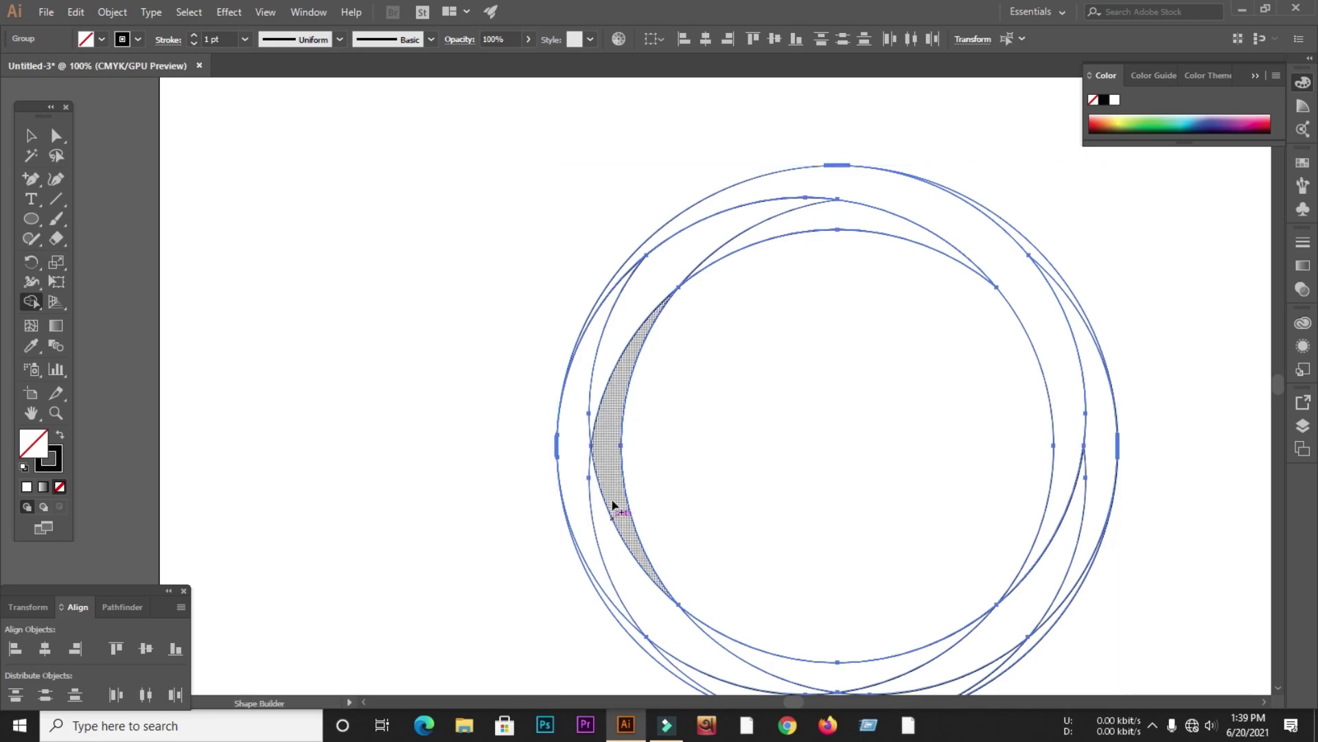
Merge the regions from the inner top down the left side into a second crescent, and those from inner left to the bottom into a third
{"action": "mouse_move", "coordinate": [863, 226]}
{"action": "left_mouse_down"}
{"action": "mouse_move", "coordinate": [765, 233]}
{"action": "mouse_move", "coordinate": [663, 283]}
{"action": "mouse_move", "coordinate": [583, 374]}
{"action": "left_mouse_up"}
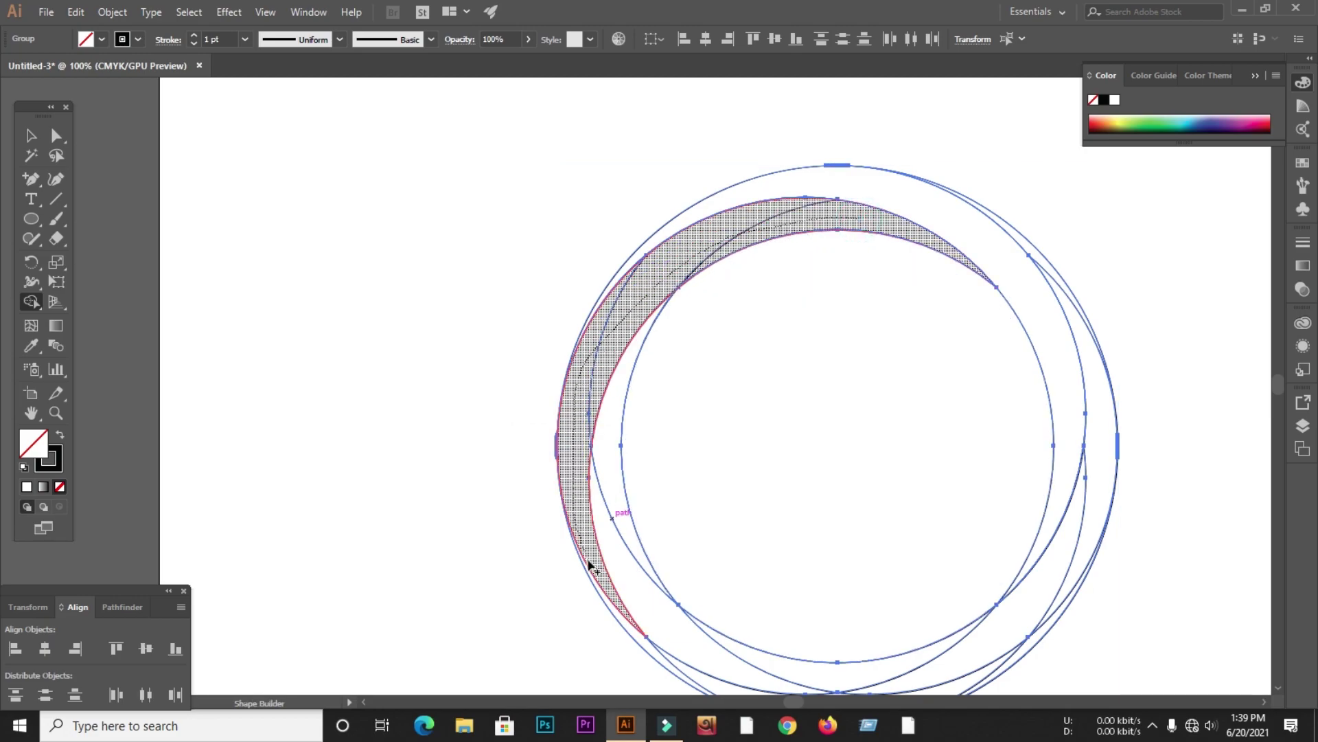
{"action": "left_click_drag", "start_coordinate": [589, 563], "coordinate": [601, 600]}
{"action": "mouse_move", "coordinate": [608, 521]}
{"action": "left_mouse_down"}
{"action": "mouse_move", "coordinate": [612, 447]}
{"action": "mouse_move", "coordinate": [565, 421]}
{"action": "mouse_move", "coordinate": [590, 507]}
{"action": "left_mouse_up"}
{"action": "scroll", "coordinate": [485, 329], "scroll_direction": "down", "scroll_amount": 1}
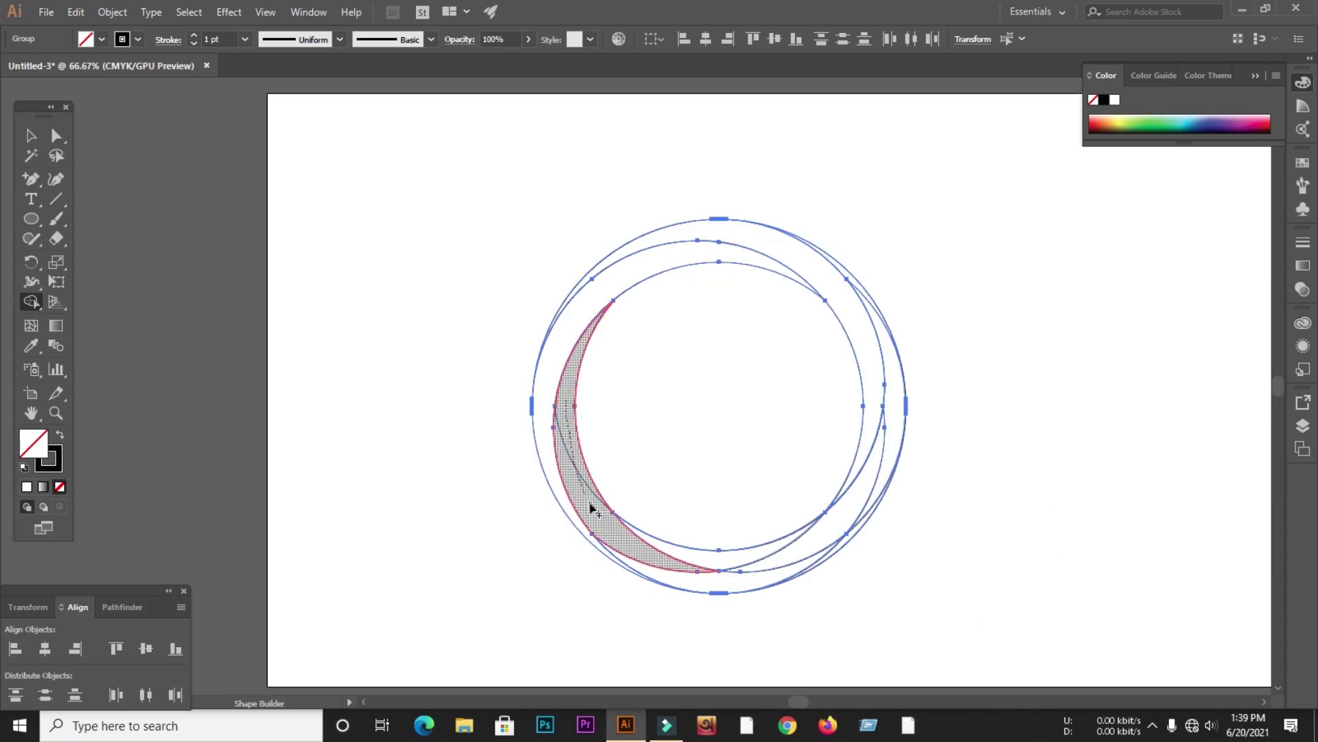
{"action": "mouse_move", "coordinate": [635, 563]}
{"action": "left_mouse_down"}
{"action": "mouse_move", "coordinate": [662, 583]}
{"action": "mouse_move", "coordinate": [729, 583]}
{"action": "left_mouse_up"}
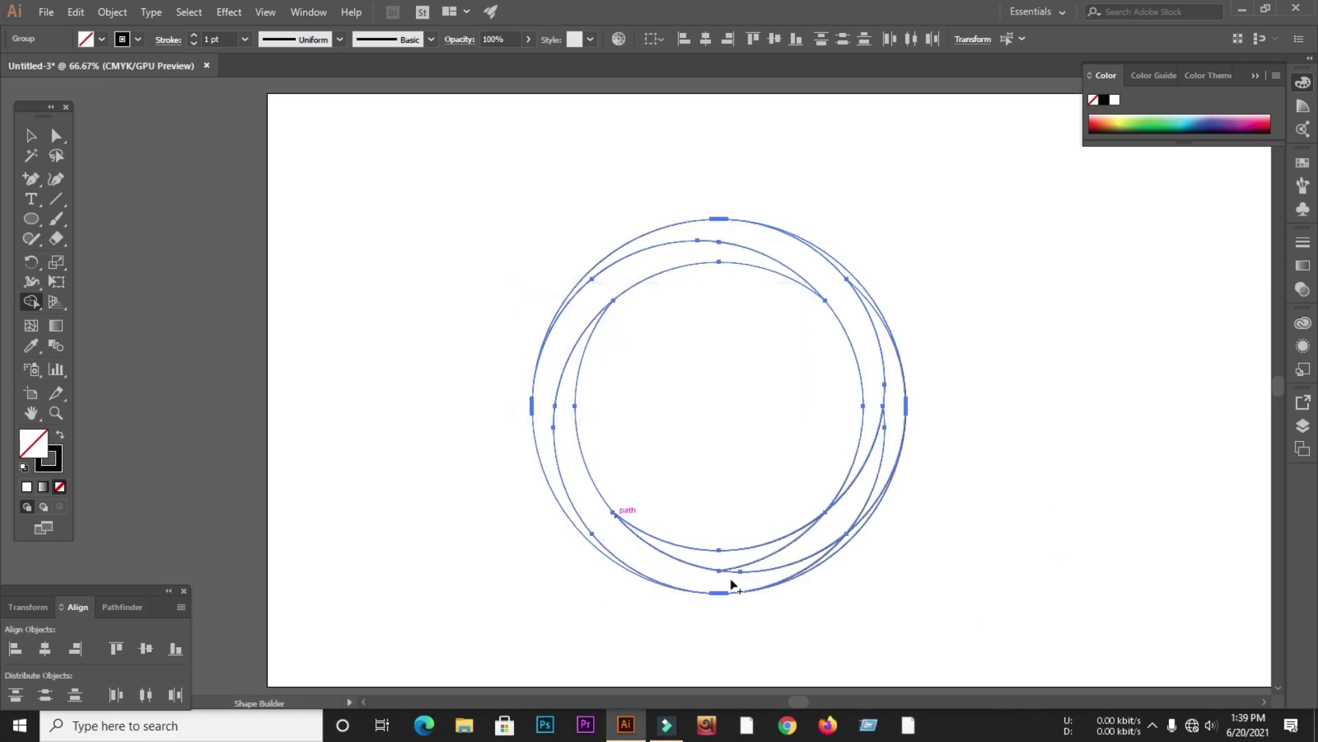
Merge the regions from the ring's inner bottom up the right side into a fourth crescent with Shape Builder
{"action": "scroll", "coordinate": [838, 559], "scroll_direction": "up", "scroll_amount": 2}
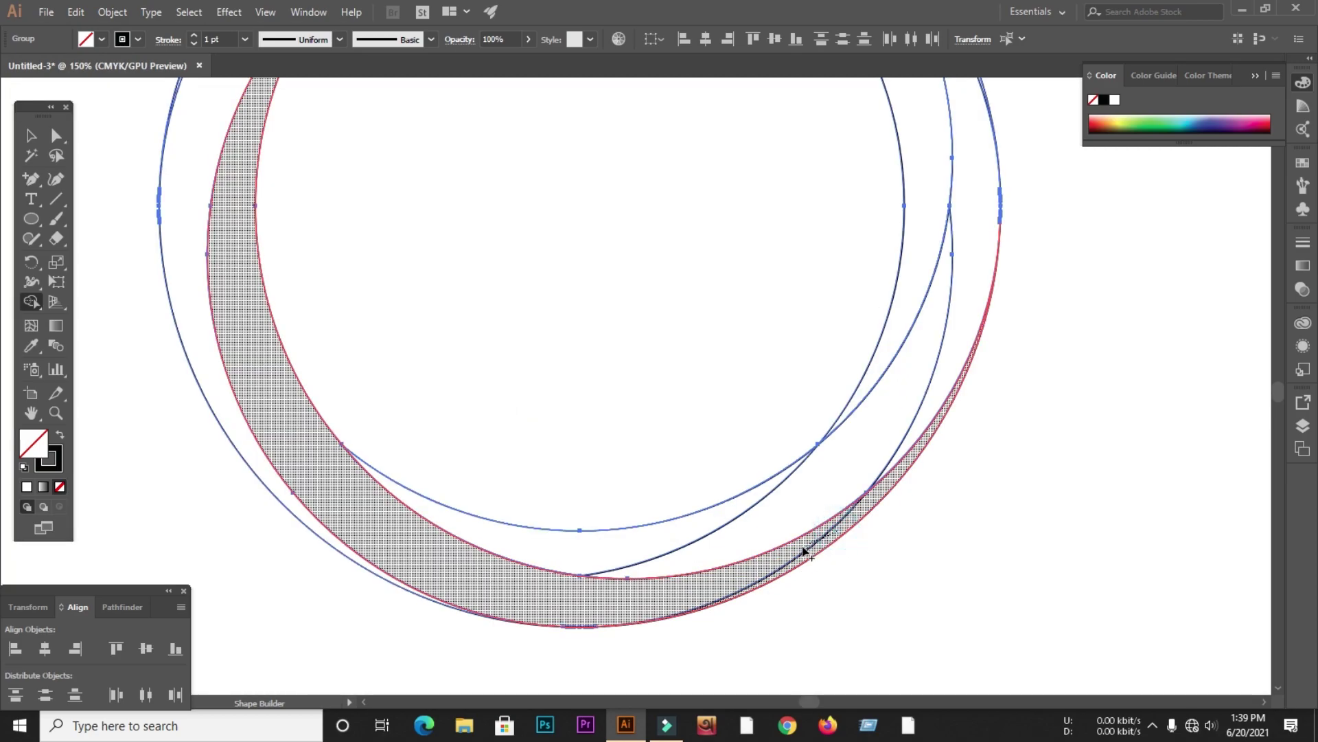
{"action": "mouse_move", "coordinate": [635, 544]}
{"action": "left_mouse_down"}
{"action": "mouse_move", "coordinate": [781, 525]}
{"action": "mouse_move", "coordinate": [909, 411]}
{"action": "mouse_move", "coordinate": [952, 320]}
{"action": "left_mouse_up"}
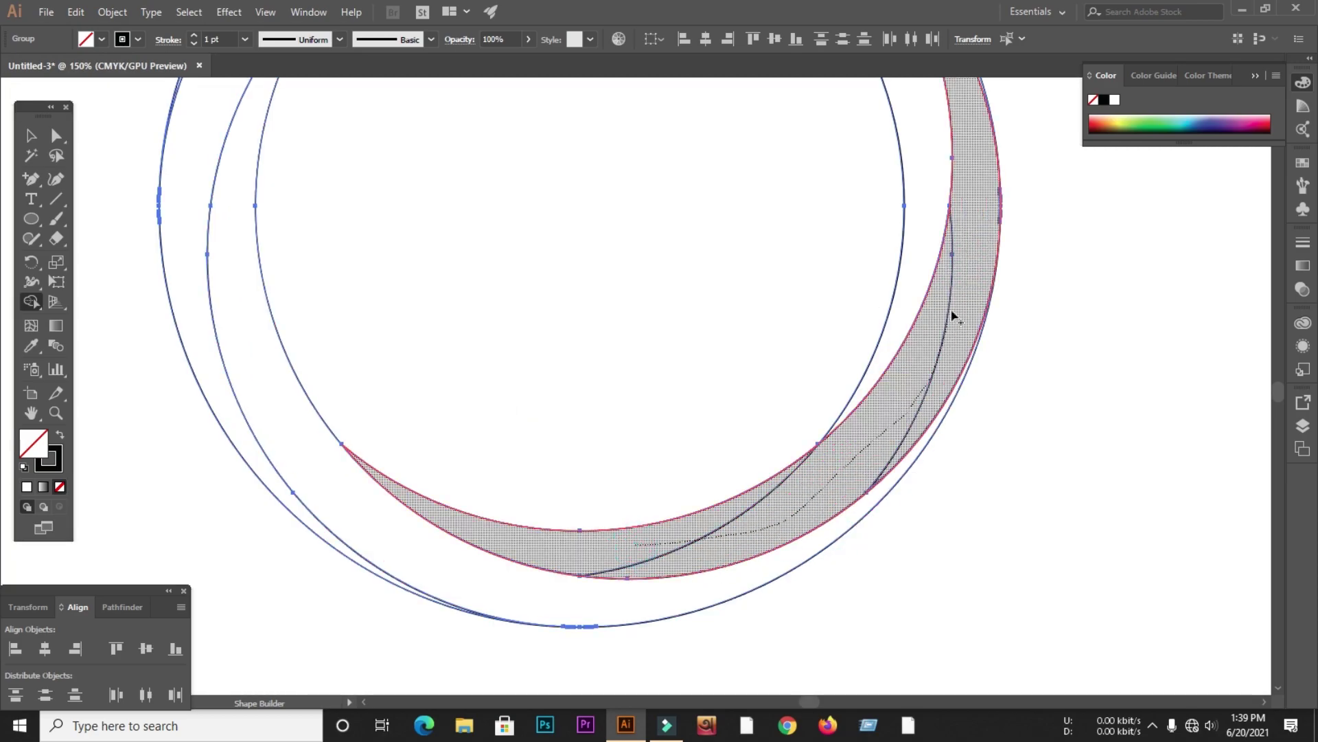
{"action": "left_click_drag", "start_coordinate": [970, 247], "coordinate": [970, 248]}
{"action": "scroll", "coordinate": [893, 309], "scroll_direction": "down", "scroll_amount": 3}
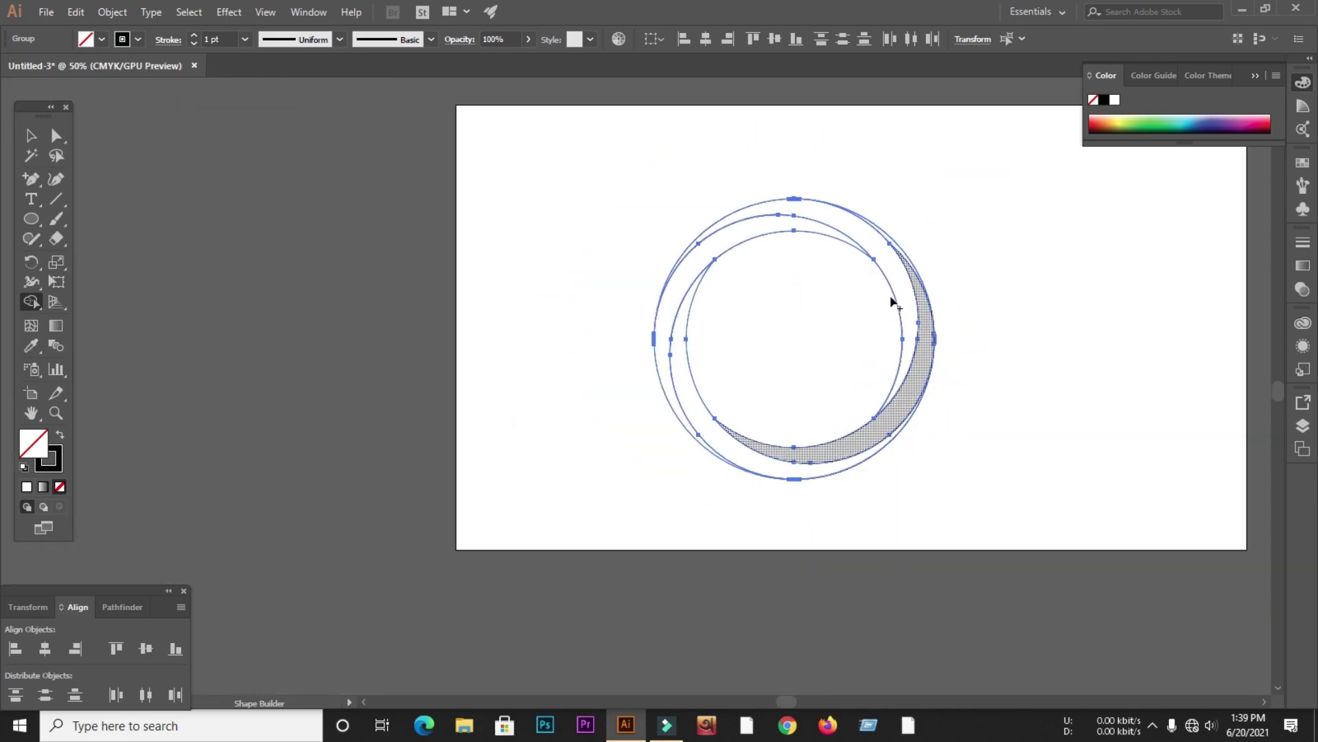
{"action": "scroll", "coordinate": [914, 253], "scroll_direction": "up", "scroll_amount": 4}
{"action": "left_click", "coordinate": [882, 303]}
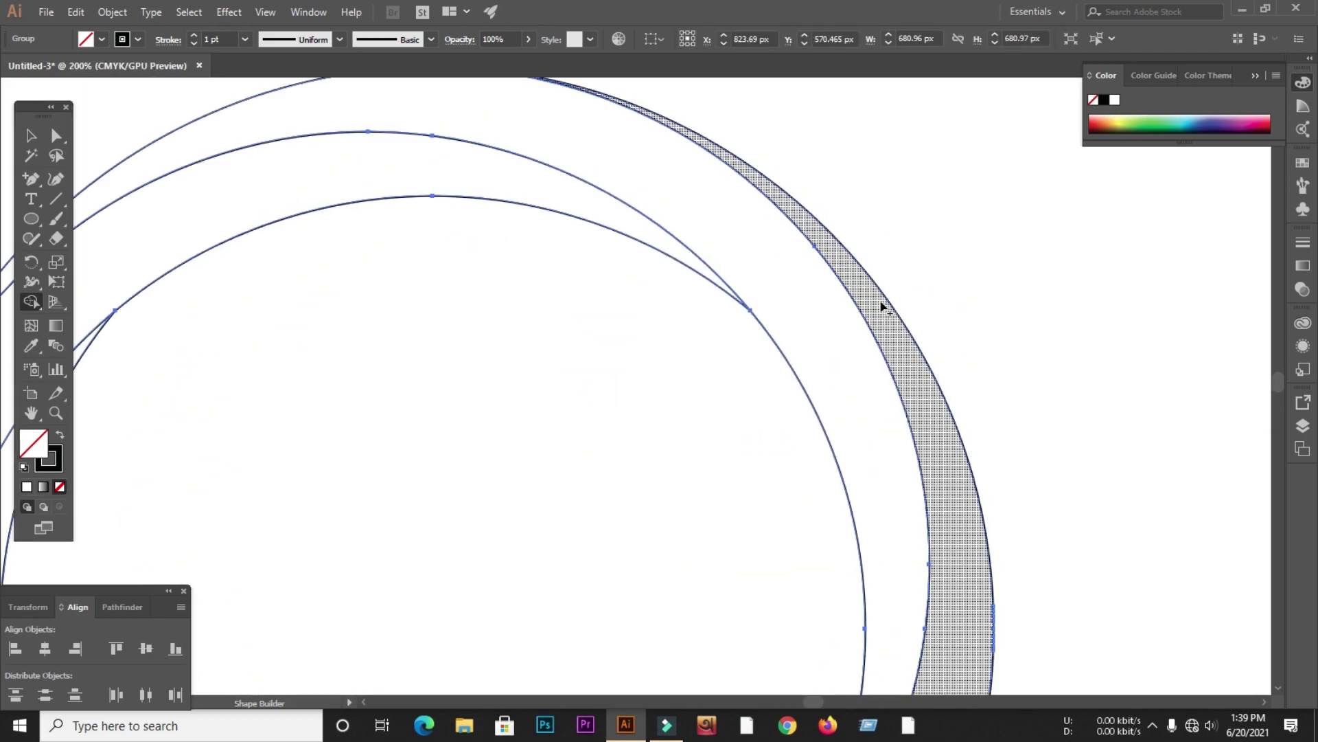
{"action": "scroll", "coordinate": [881, 302], "scroll_direction": "down", "scroll_amount": 3}
Select the whole ring and swap its fill and stroke, giving it a black fill without a stroke
{"action": "left_click", "coordinate": [31, 136]}
{"action": "left_click_drag", "start_coordinate": [459, 190], "coordinate": [863, 615]}
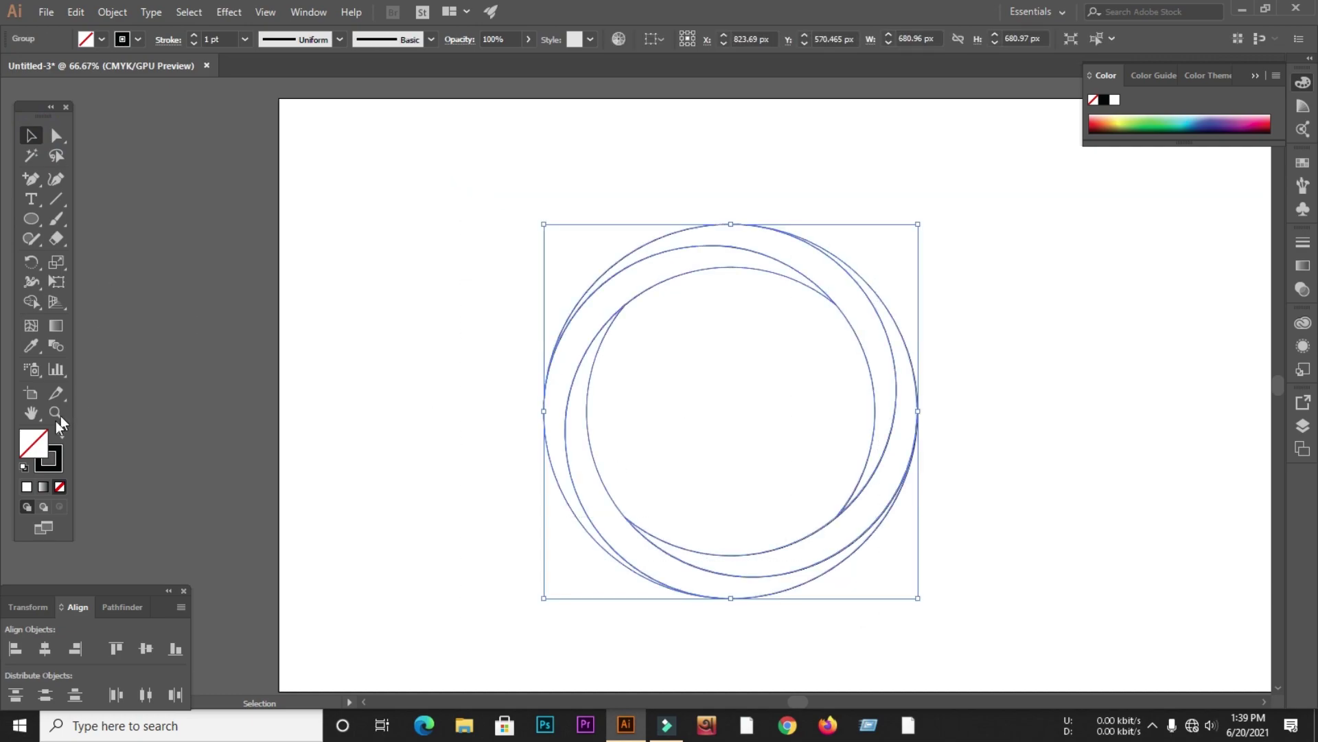
{"action": "left_click", "coordinate": [58, 436]}
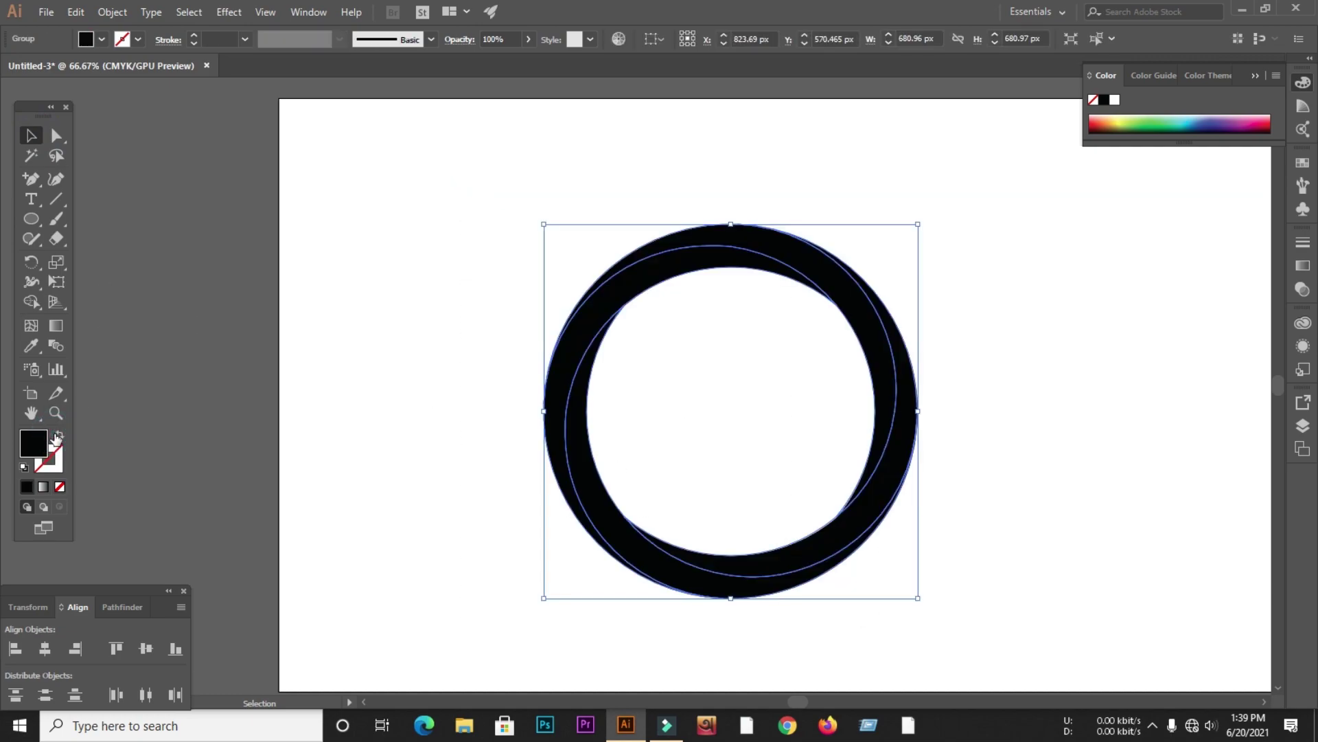
{"action": "left_click", "coordinate": [459, 304]}
Apply Offset Path to the whole ring with a -4 px offset and miter joins, with the preview on
{"action": "left_click_drag", "start_coordinate": [447, 180], "coordinate": [916, 627]}
{"action": "left_click", "coordinate": [113, 13]}
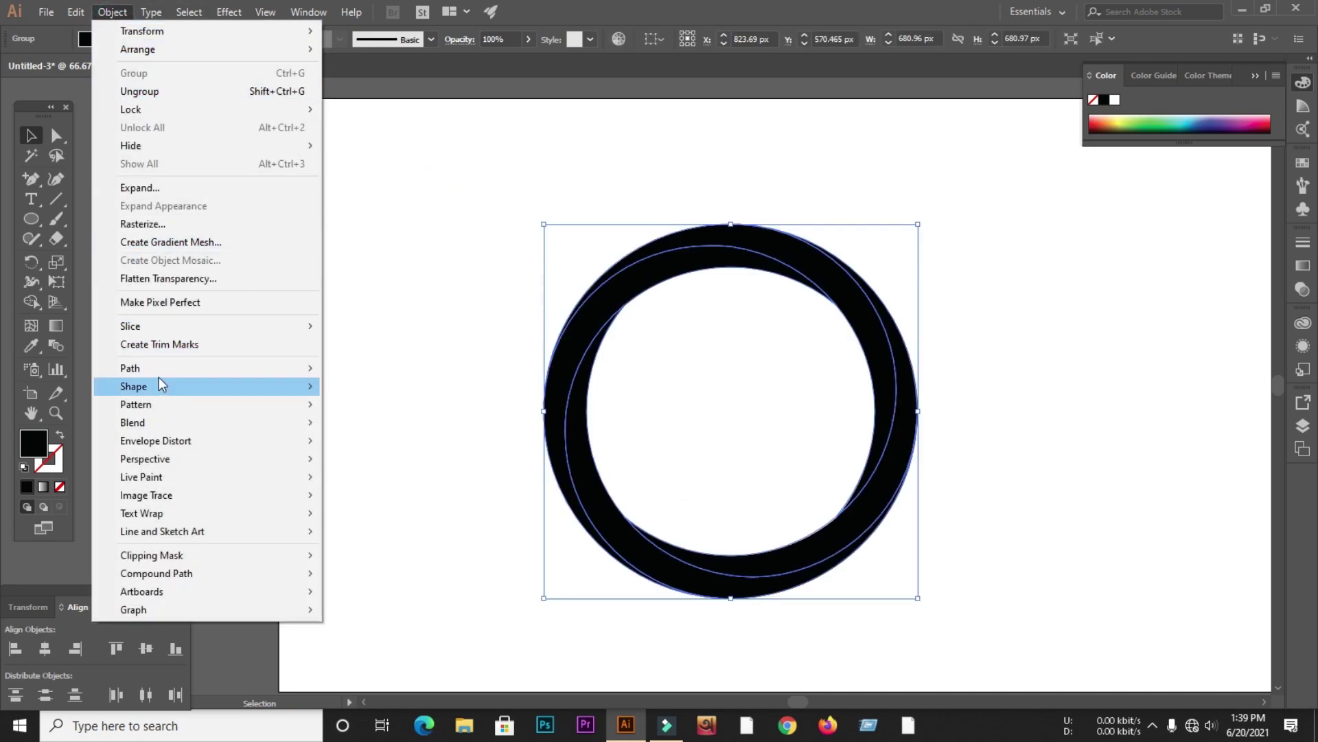
{"action": "mouse_move", "coordinate": [150, 364]}
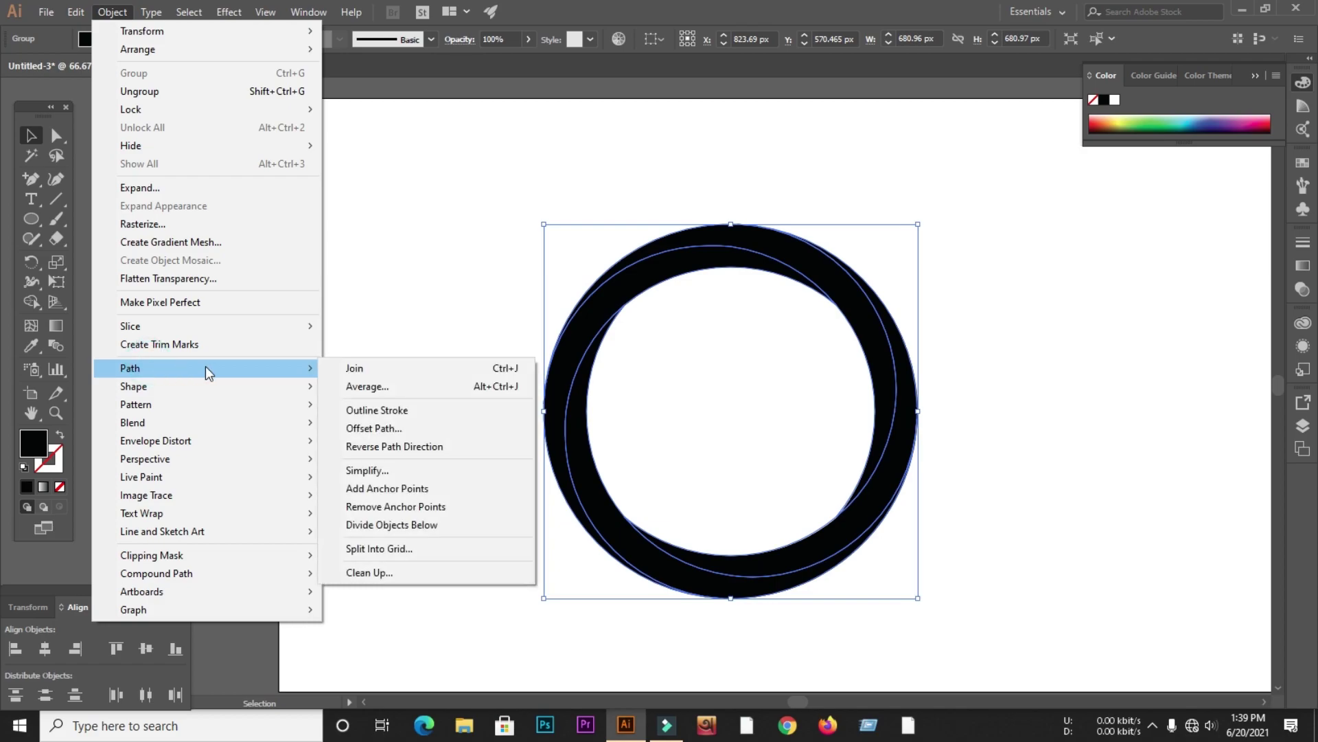
{"action": "left_click", "coordinate": [390, 427]}
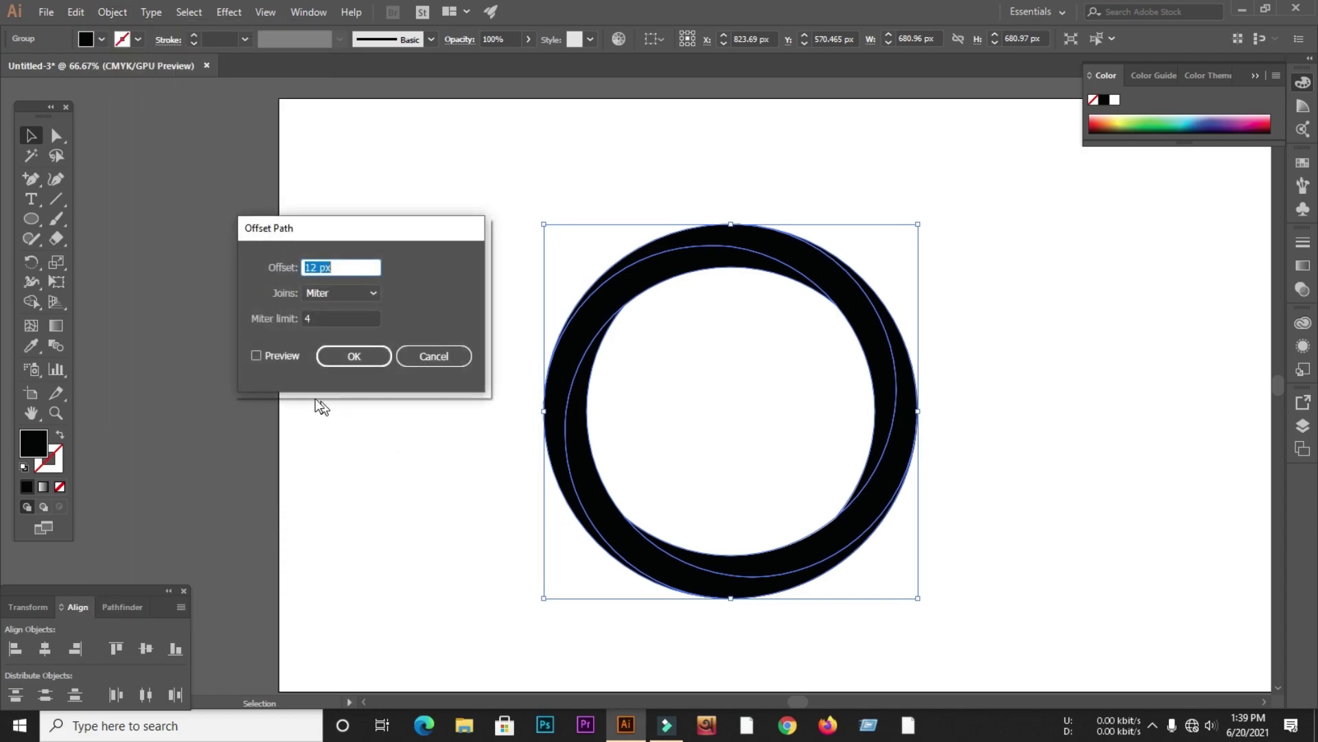
{"action": "left_click", "coordinate": [257, 355]}
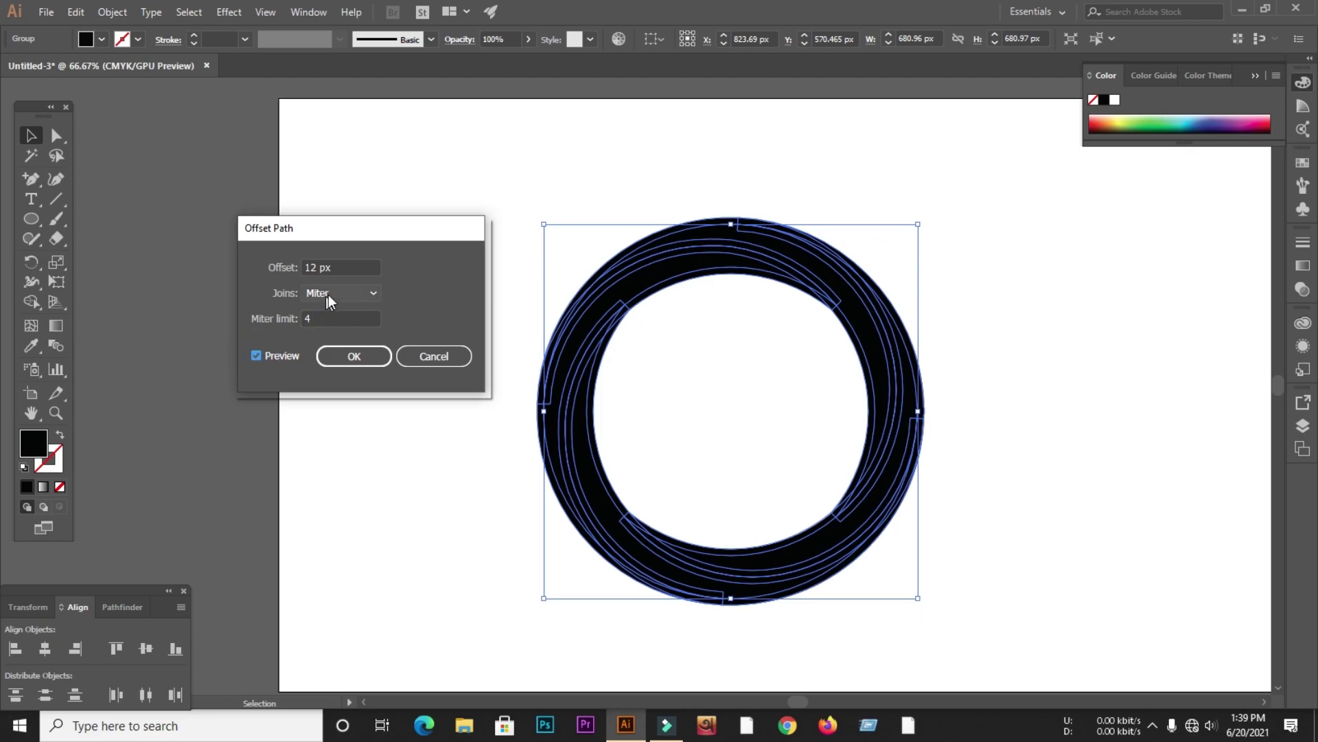
{"action": "left_click", "coordinate": [354, 266]}
{"action": "key", "text": "Down"}
{"action": "key", "text": "Down"}
{"action": "key", "text": "Down"}
{"action": "key", "text": "Down"}
{"action": "key", "text": "Down"}
{"action": "key", "text": "Down"}
{"action": "key", "text": "Down"}
{"action": "key", "text": "Down"}
{"action": "key", "text": "Down"}
{"action": "key", "text": "Down"}
{"action": "key", "text": "Down"}
{"action": "key", "text": "Down"}
{"action": "key", "text": "Down"}
{"action": "key", "text": "Down"}
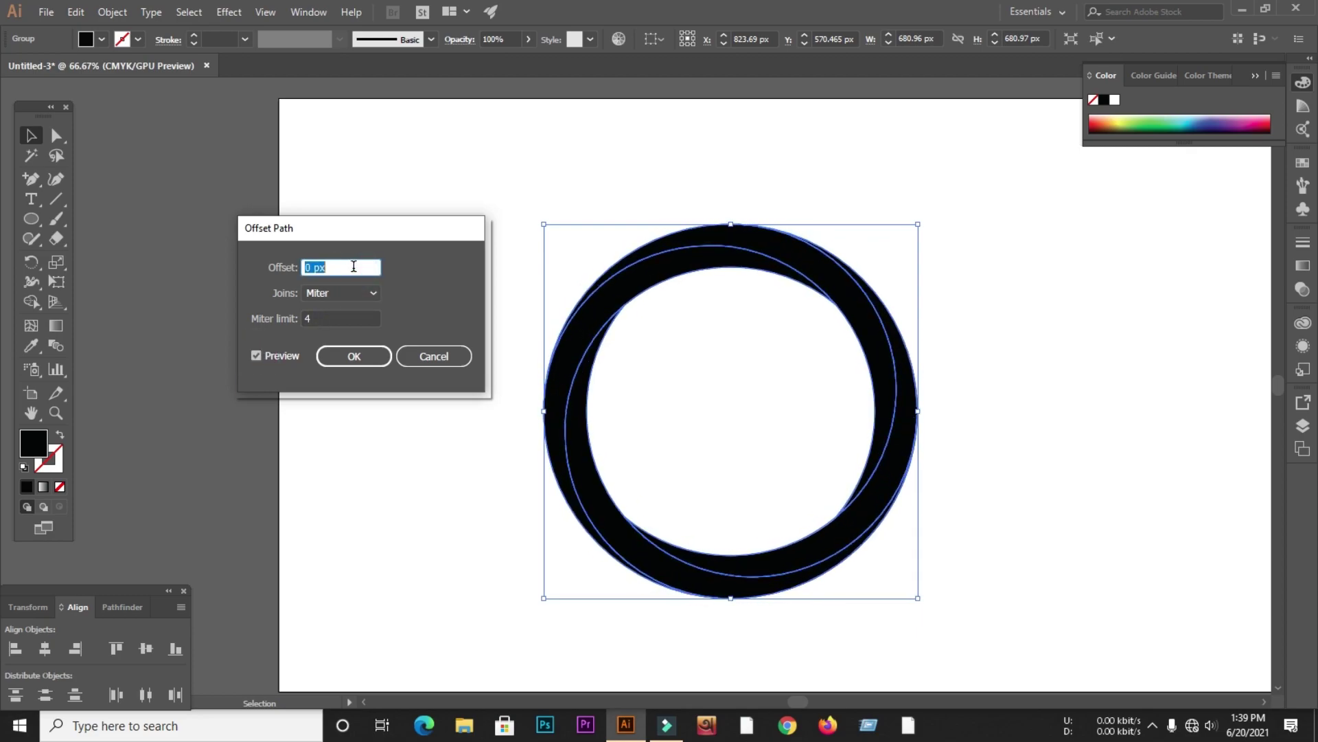
{"action": "key", "text": "Down"}
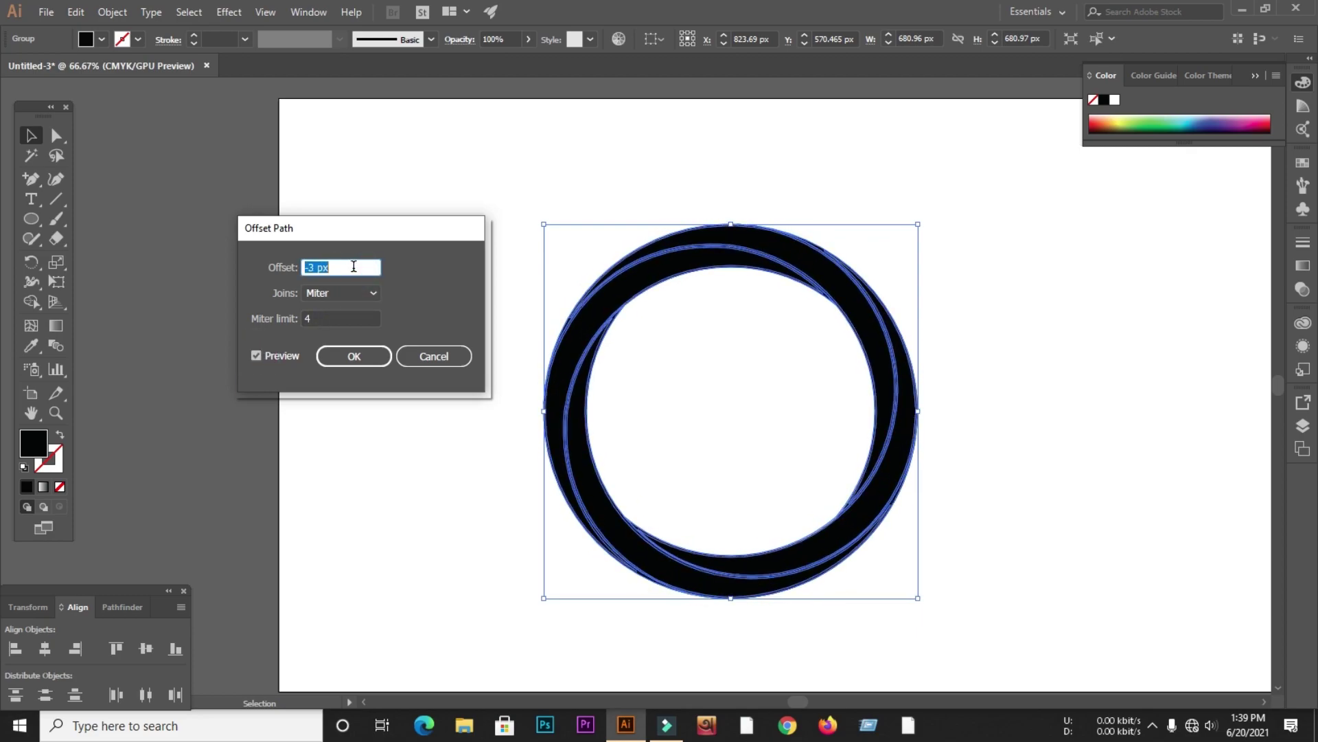
{"action": "key", "text": "Down"}
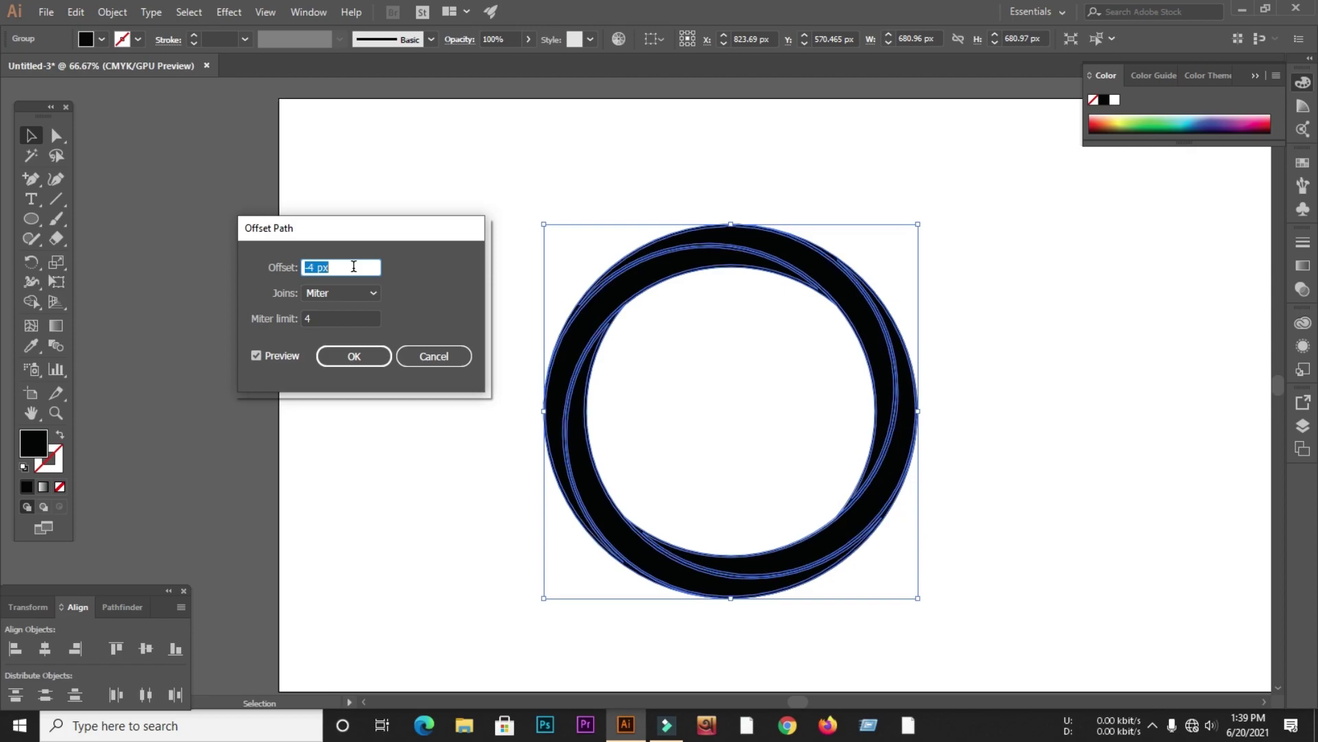
{"action": "left_click", "coordinate": [373, 355]}
{"action": "left_click", "coordinate": [417, 312]}
Select all the ring's paths and remove the thin offset margins around the four crescents with Shape Builder
{"action": "left_click_drag", "start_coordinate": [471, 193], "coordinate": [1040, 618]}
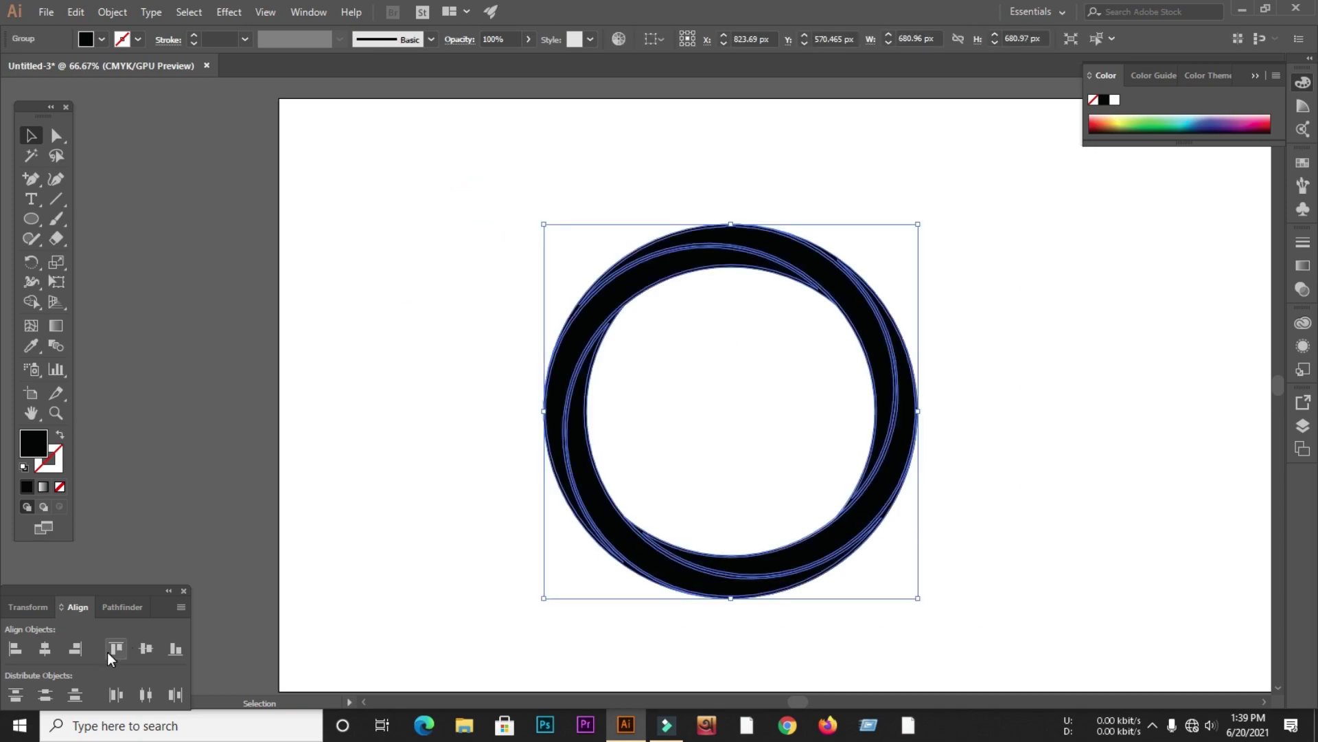
{"action": "left_click", "coordinate": [29, 305]}
{"action": "scroll", "coordinate": [615, 258], "scroll_direction": "up", "scroll_amount": 5}
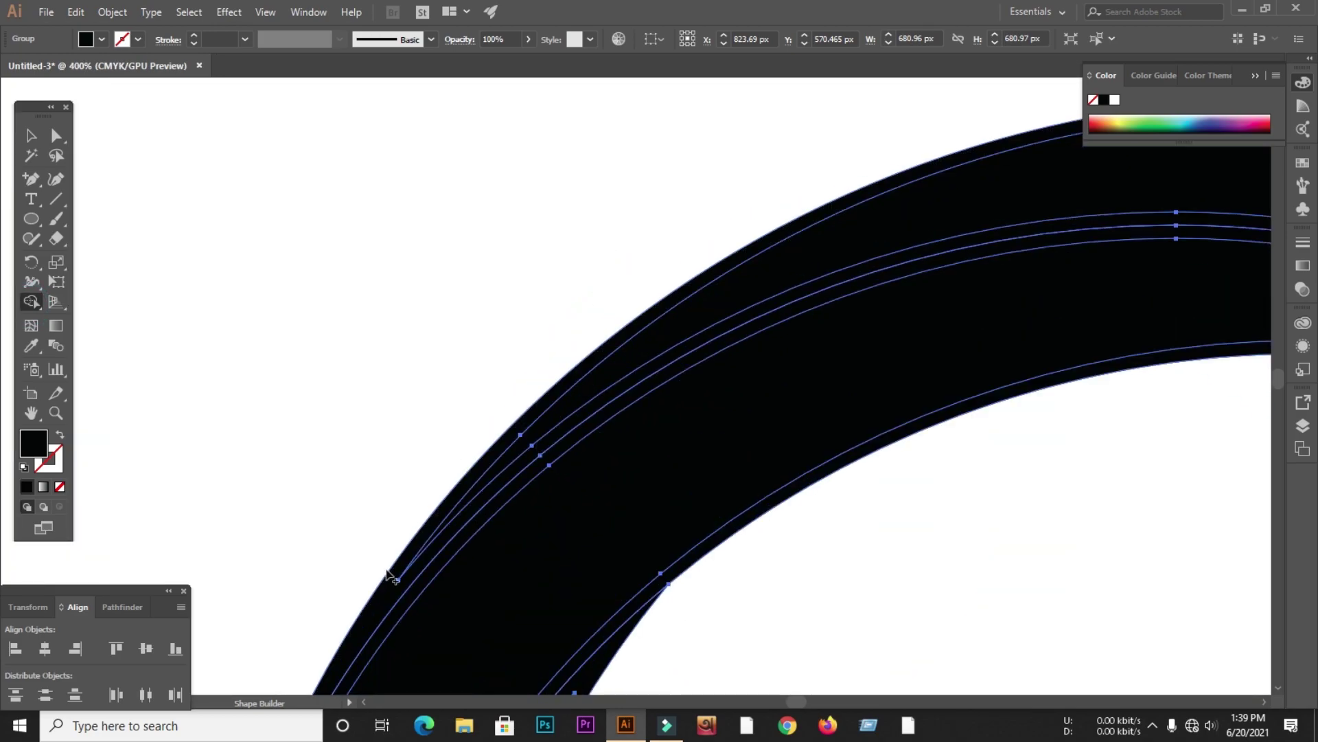
{"action": "left_click_drag", "start_coordinate": [377, 577], "coordinate": [386, 625]}
{"action": "scroll", "coordinate": [559, 415], "scroll_direction": "down", "scroll_amount": 4}
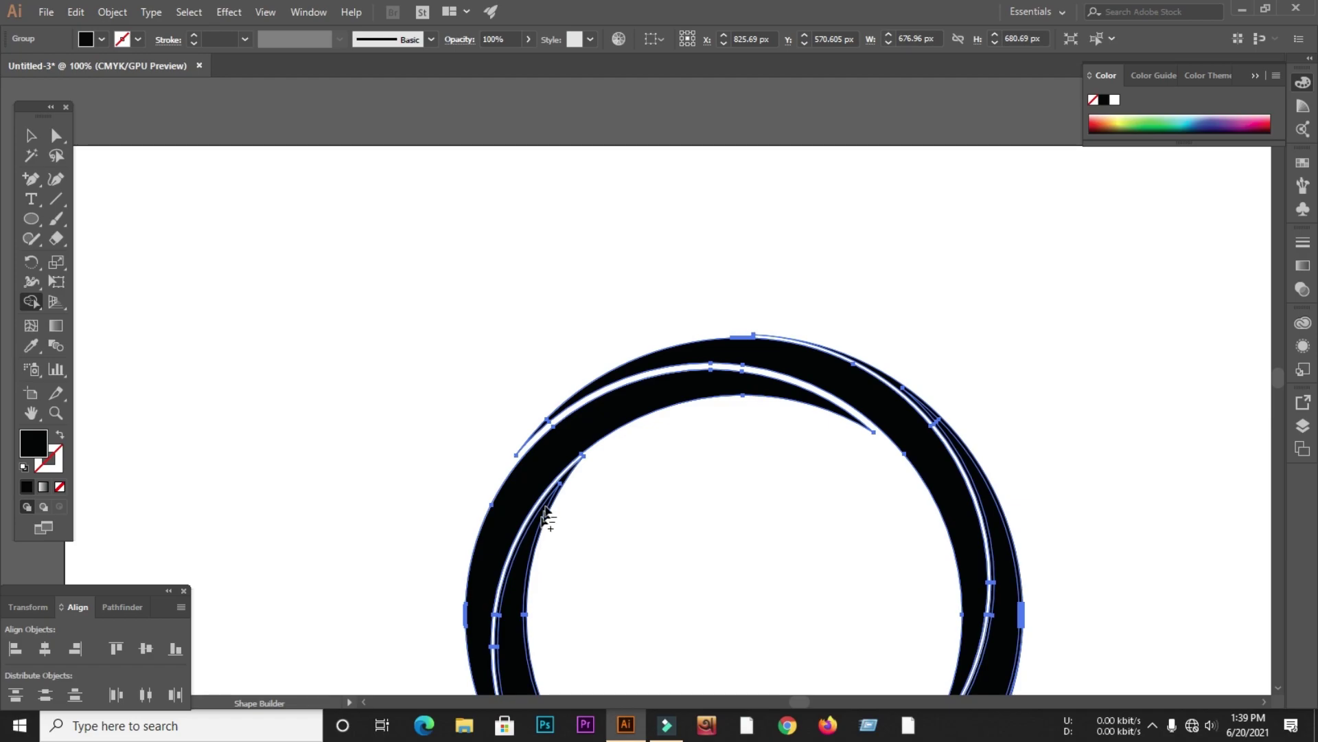
{"action": "scroll", "coordinate": [544, 520], "scroll_direction": "up", "scroll_amount": 4}
{"action": "scroll", "coordinate": [579, 471], "scroll_direction": "down", "scroll_amount": 4}
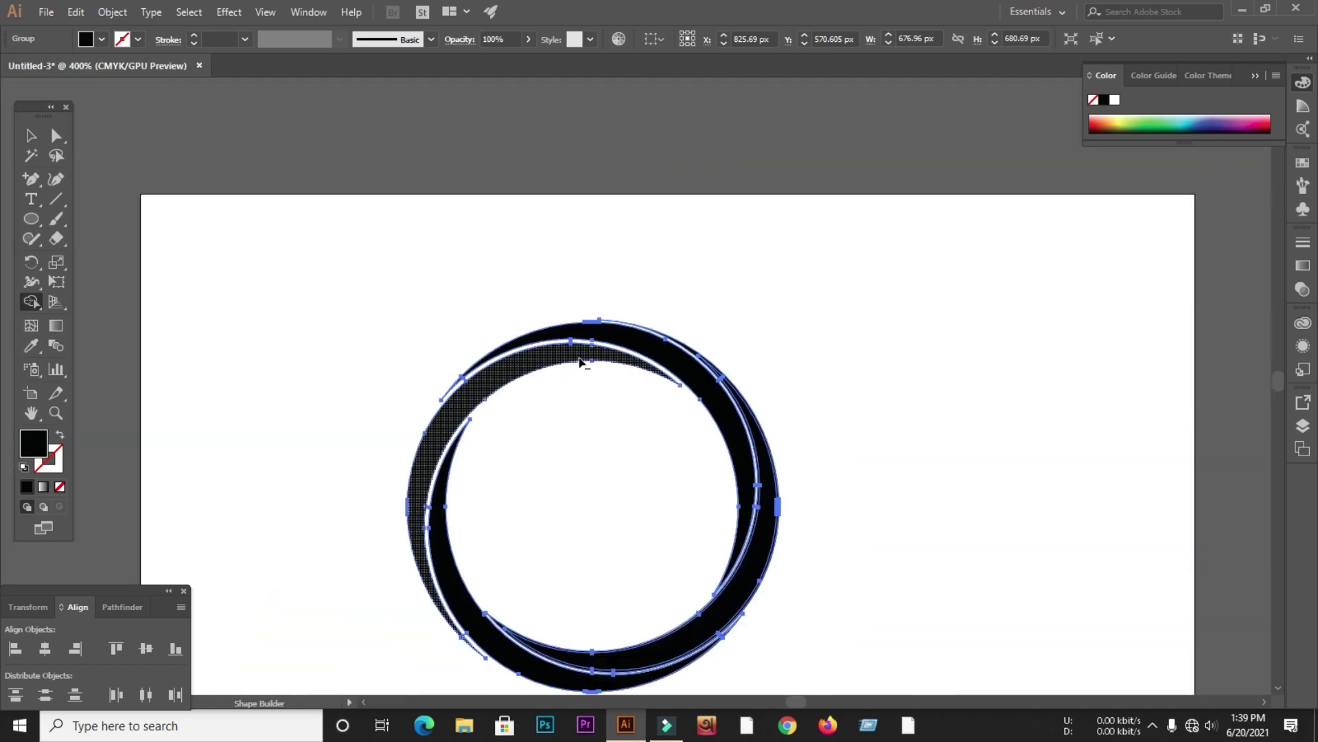
{"action": "scroll", "coordinate": [709, 441], "scroll_direction": "up", "scroll_amount": 5}
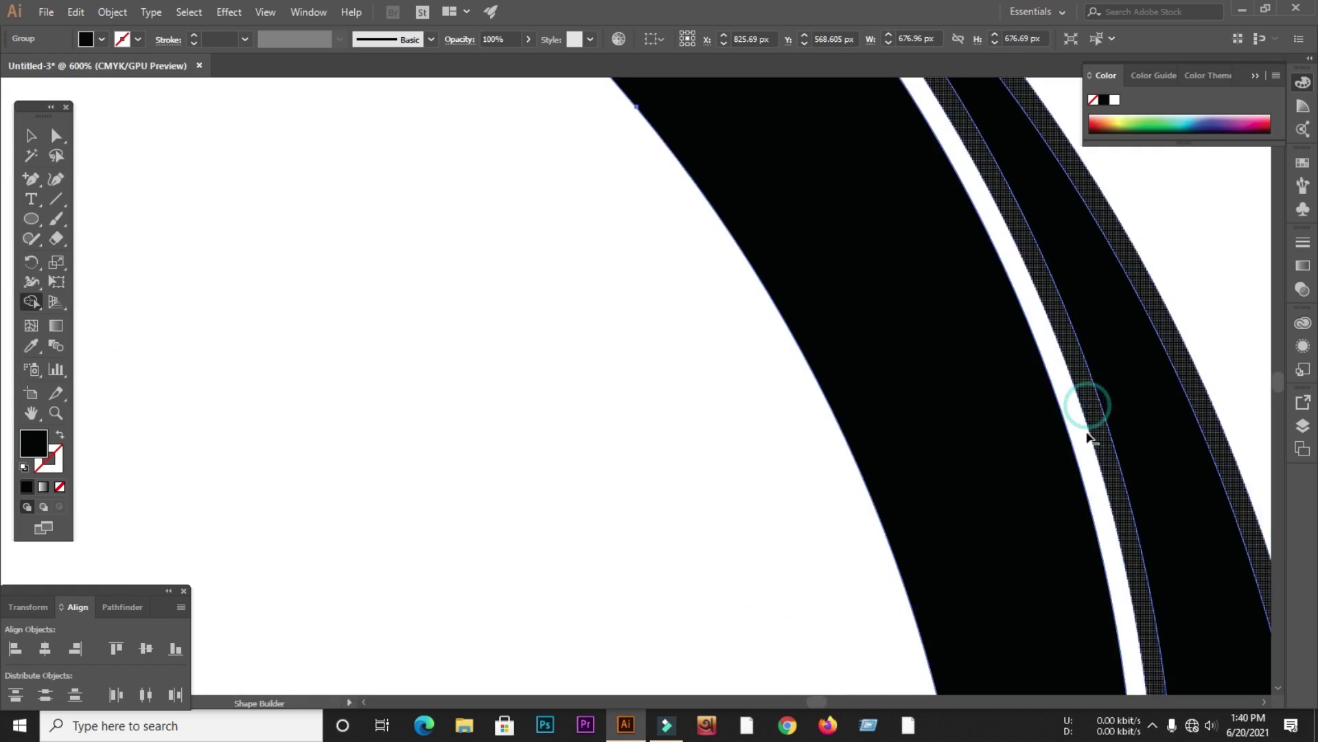
{"action": "left_click_drag", "start_coordinate": [1088, 437], "coordinate": [1085, 444]}
{"action": "scroll", "coordinate": [787, 366], "scroll_direction": "down", "scroll_amount": 8}
{"action": "scroll", "coordinate": [788, 353], "scroll_direction": "down", "scroll_amount": 2}
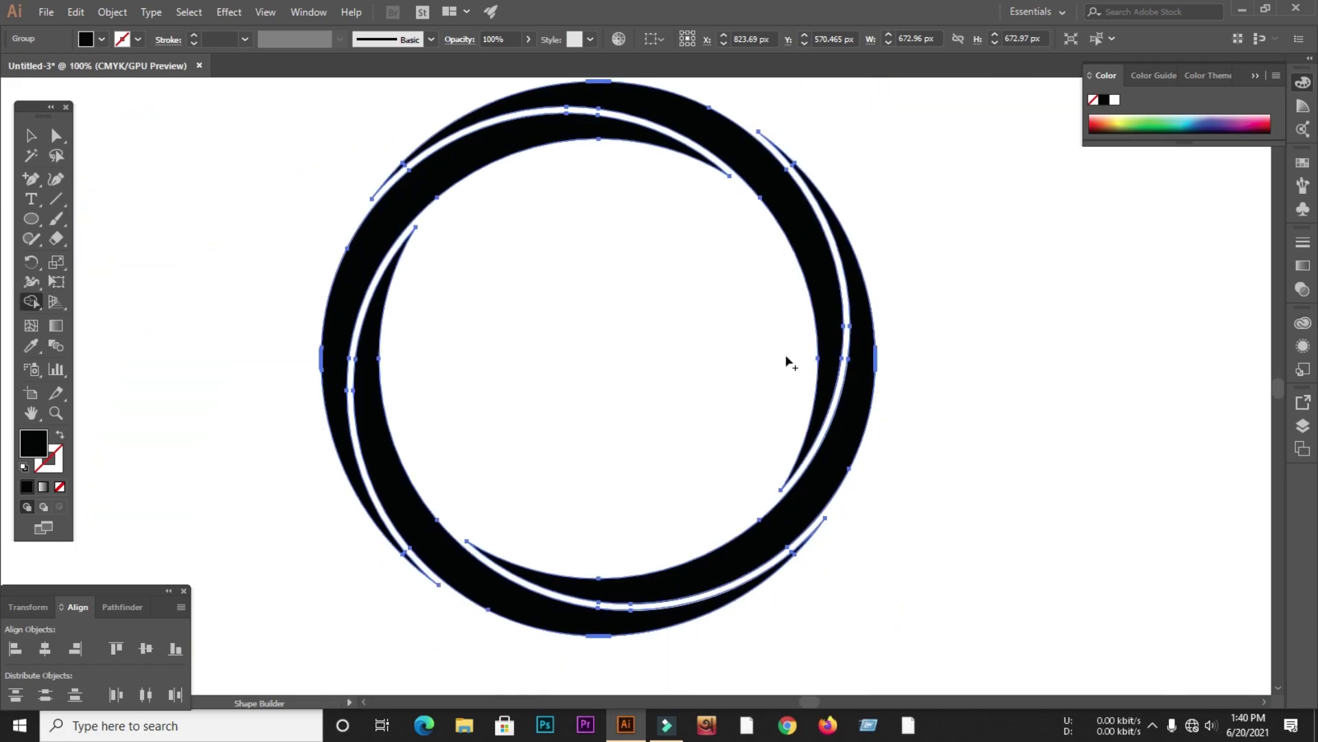
Ungroup the trimmed ring into separate crescents and clear the selection
{"action": "left_click", "coordinate": [31, 135]}
{"action": "left_click", "coordinate": [662, 446]}
{"action": "scroll", "coordinate": [662, 453], "scroll_direction": "down", "scroll_amount": 2}
{"action": "scroll", "coordinate": [656, 437], "scroll_direction": "up", "scroll_amount": 2}
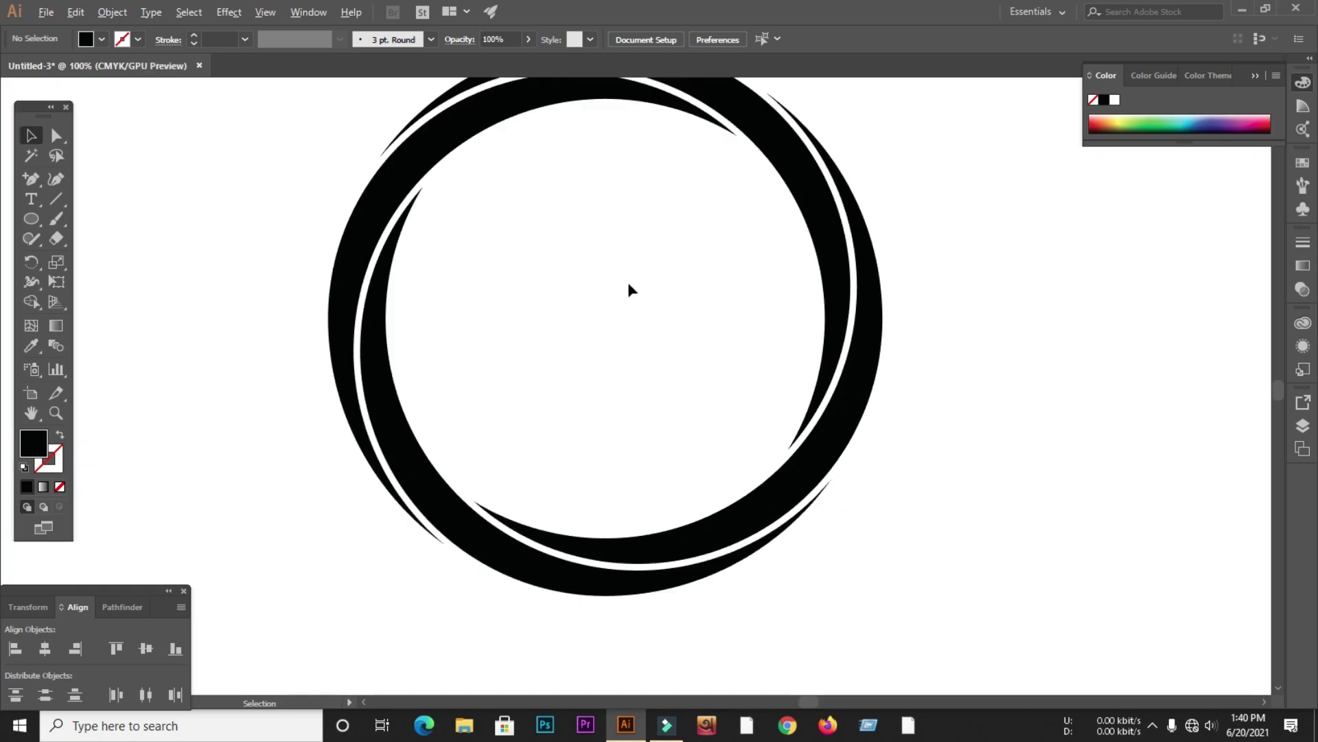
{"action": "scroll", "coordinate": [605, 337], "scroll_direction": "down", "scroll_amount": 1}
{"action": "left_click", "coordinate": [495, 201]}
{"action": "right_click", "coordinate": [499, 201]}
{"action": "left_click", "coordinate": [534, 321]}
{"action": "left_click", "coordinate": [604, 313]}
Fill the upper-left and lower-right crescents with blue 1297CC
{"action": "left_click", "coordinate": [509, 206]}
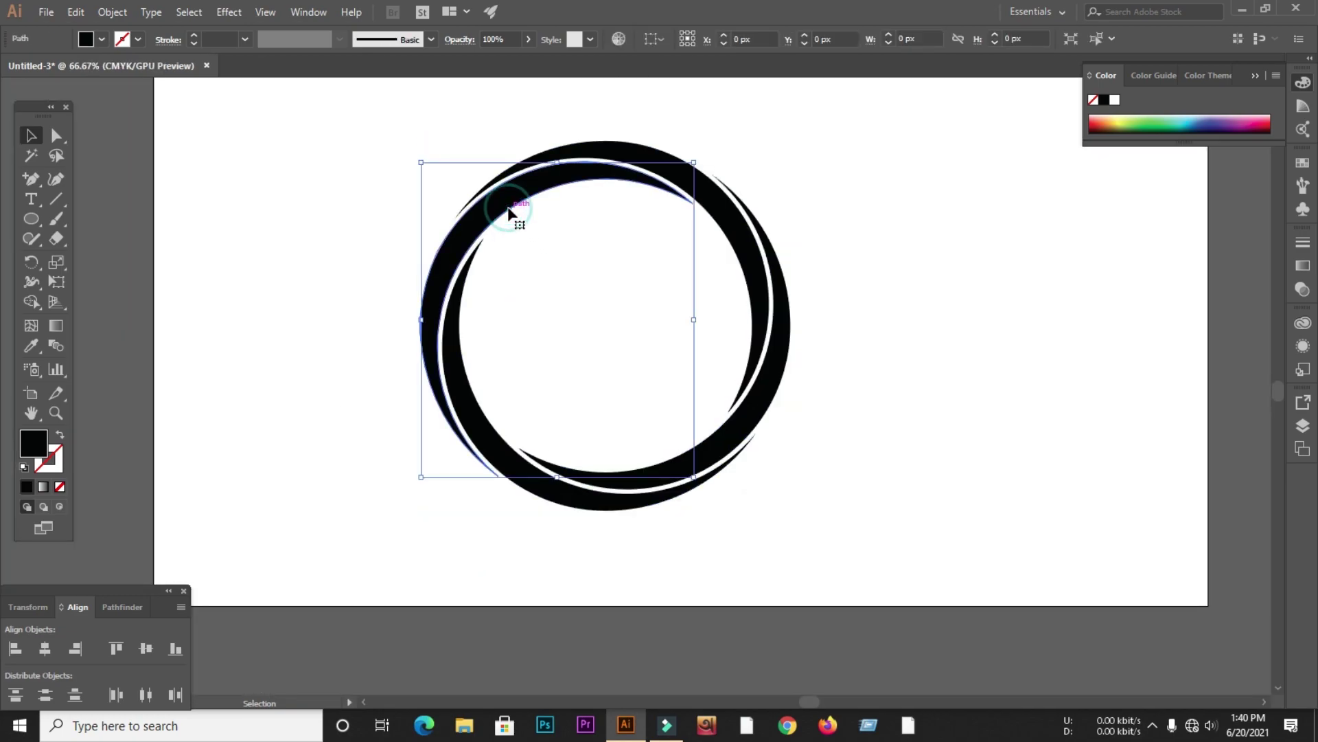
{"action": "left_click", "coordinate": [766, 409], "text": "shift"}
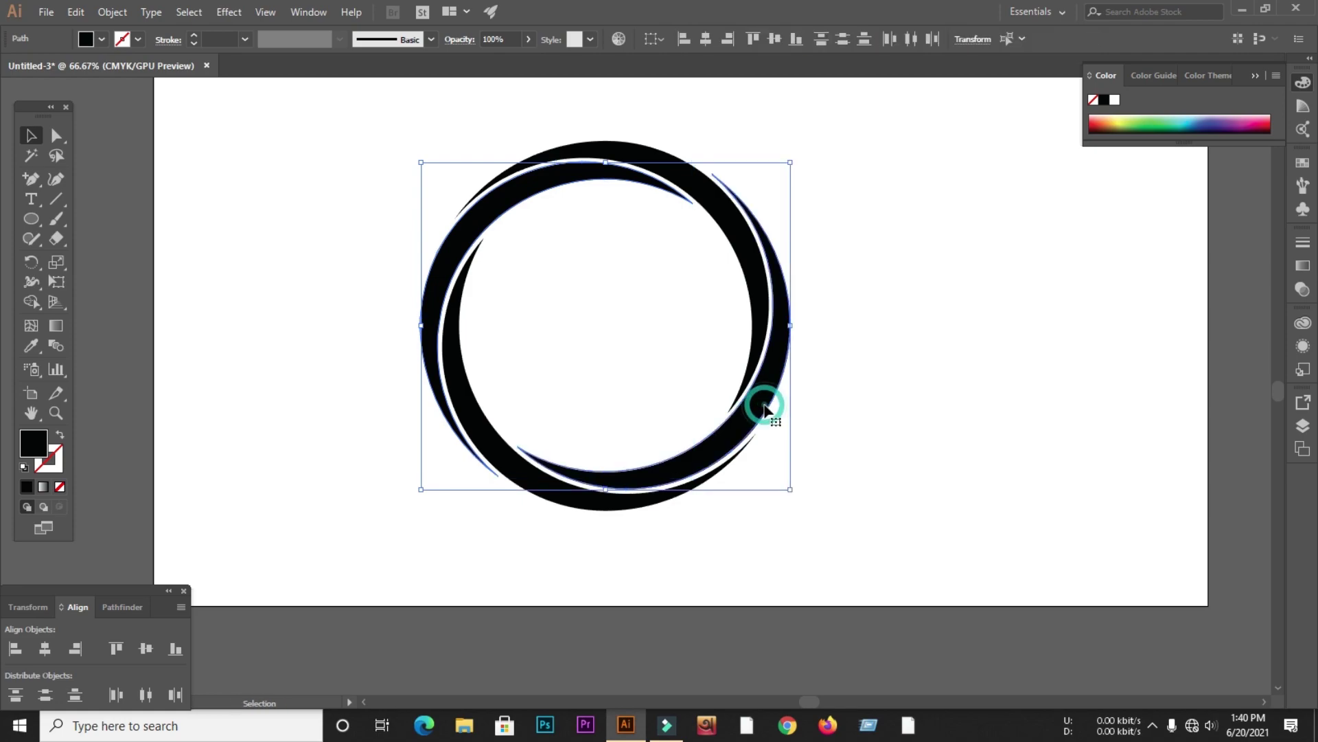
{"action": "double_click", "coordinate": [45, 447]}
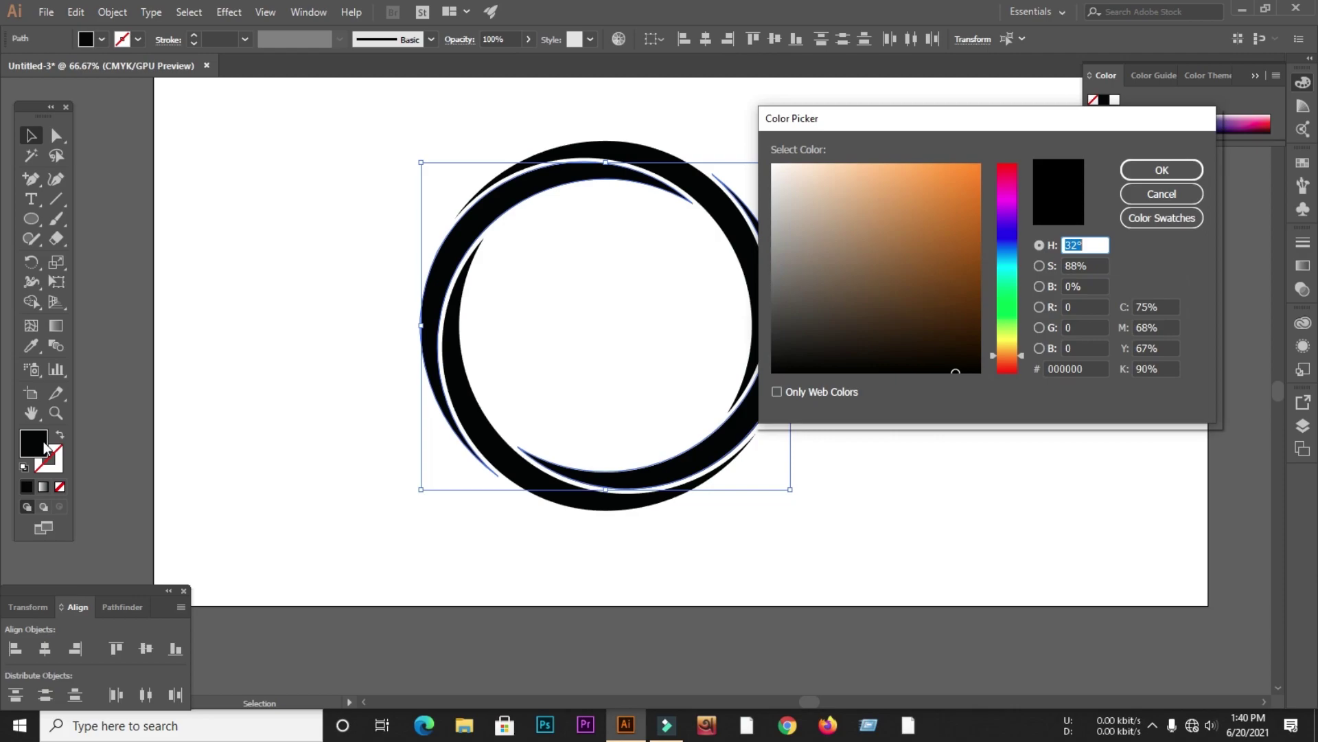
{"action": "left_click_drag", "start_coordinate": [1006, 355], "coordinate": [1012, 258]}
{"action": "left_click", "coordinate": [962, 198]}
{"action": "left_click_drag", "start_coordinate": [962, 197], "coordinate": [962, 205]}
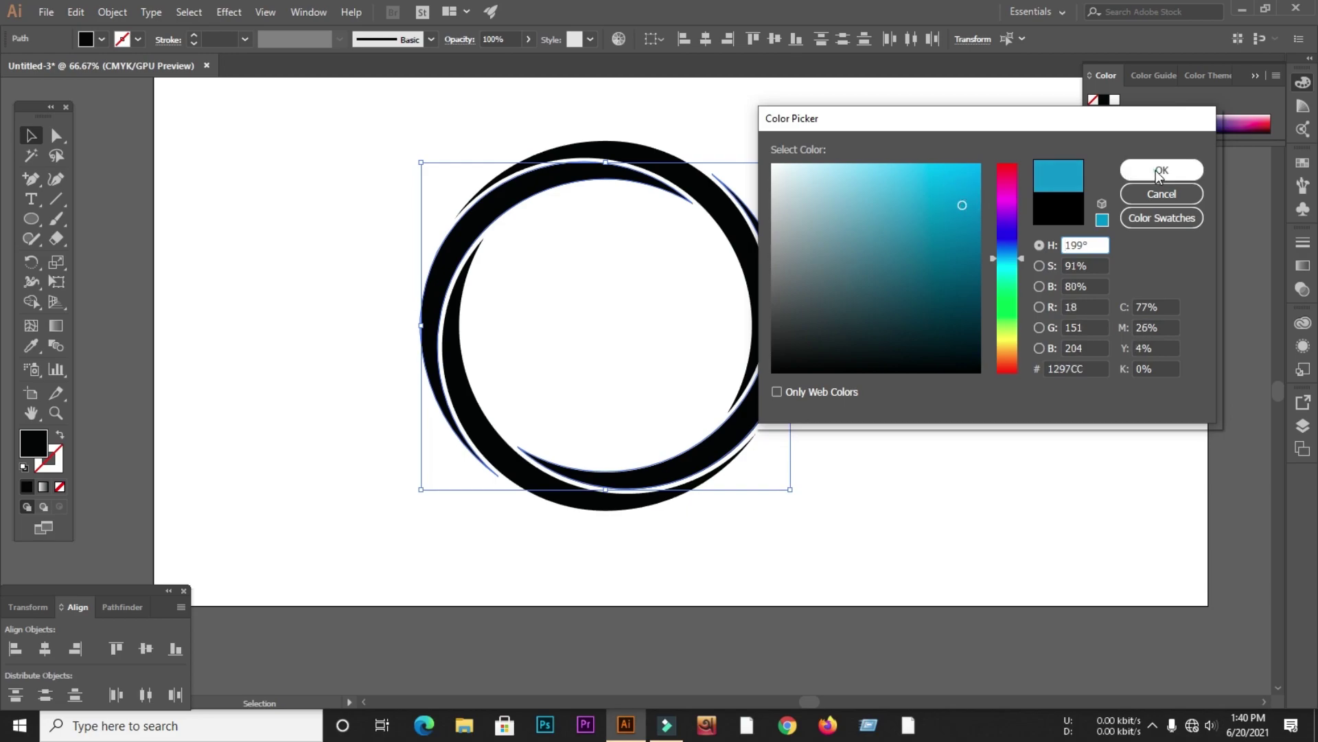
{"action": "left_click", "coordinate": [1159, 173]}
{"action": "left_click", "coordinate": [921, 273]}
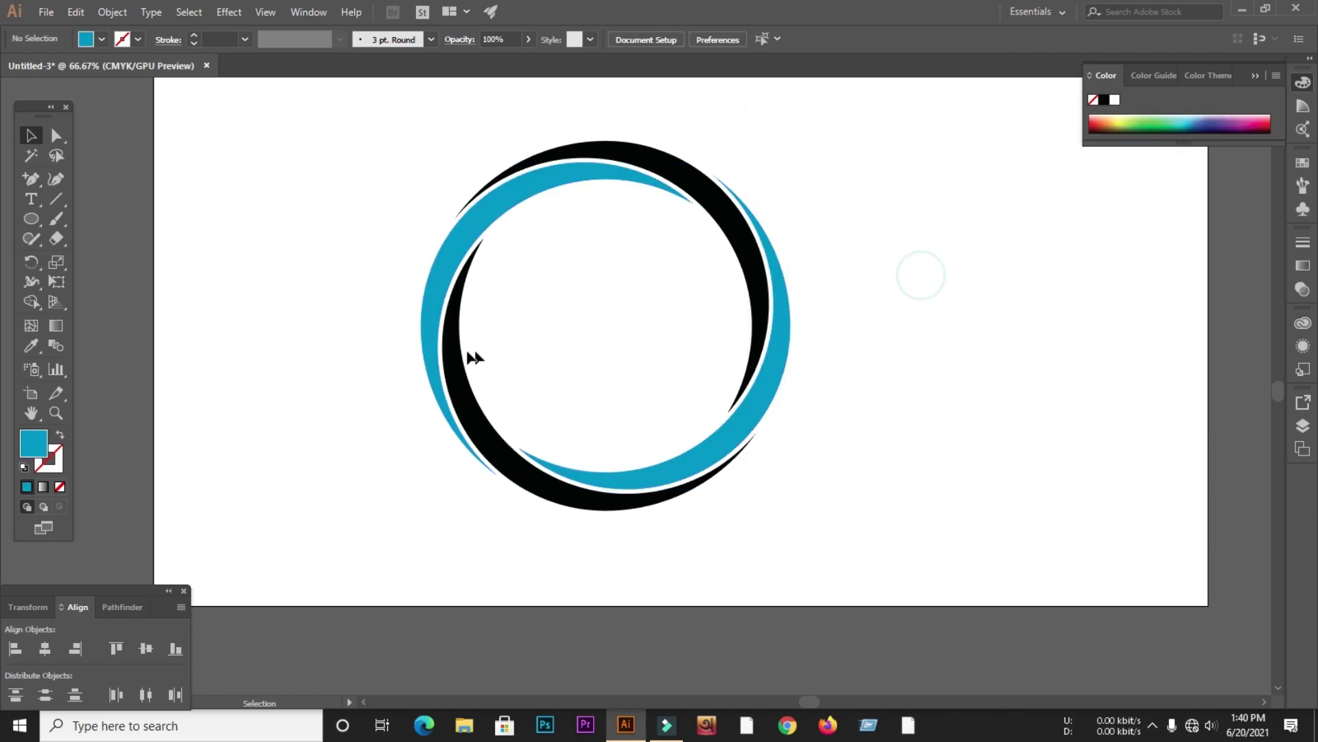
Fill the two remaining black crescents with orange EF8818 and deselect them
{"action": "left_click", "coordinate": [459, 353]}
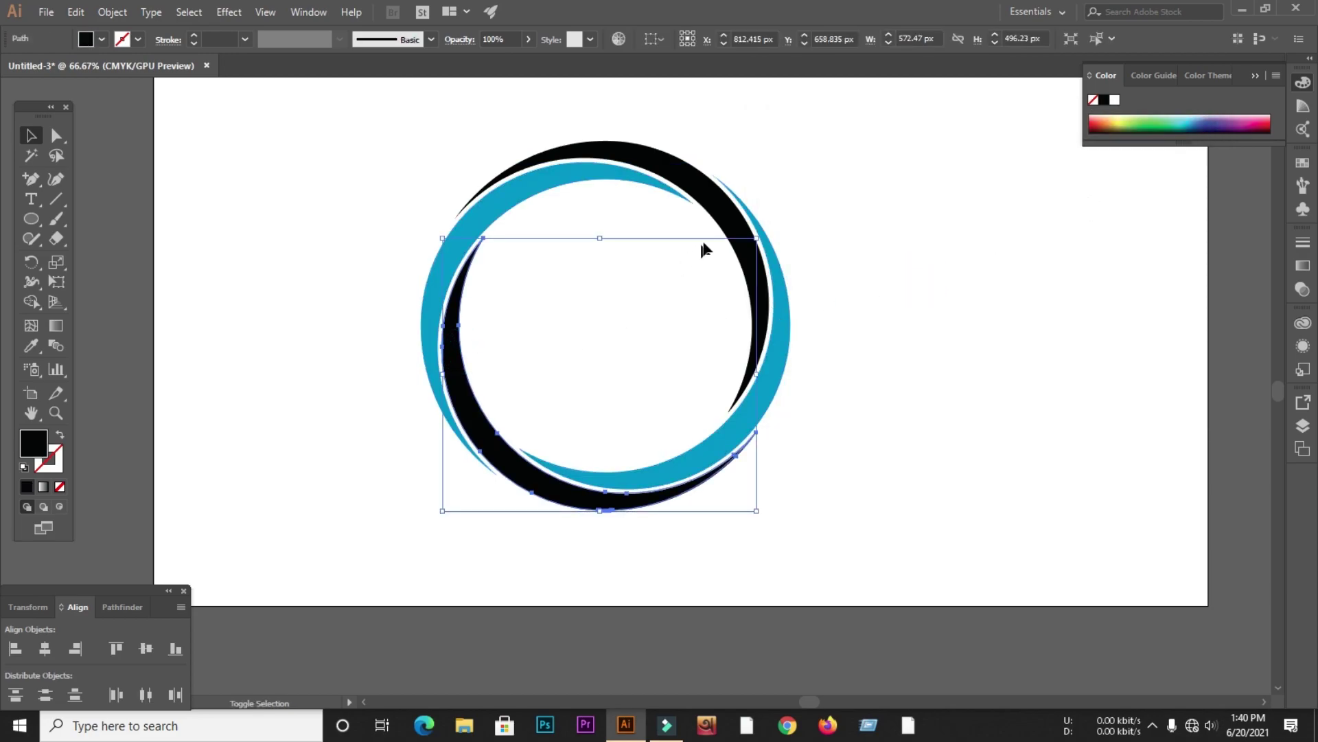
{"action": "left_click", "coordinate": [60, 486]}
{"action": "left_click", "coordinate": [39, 441]}
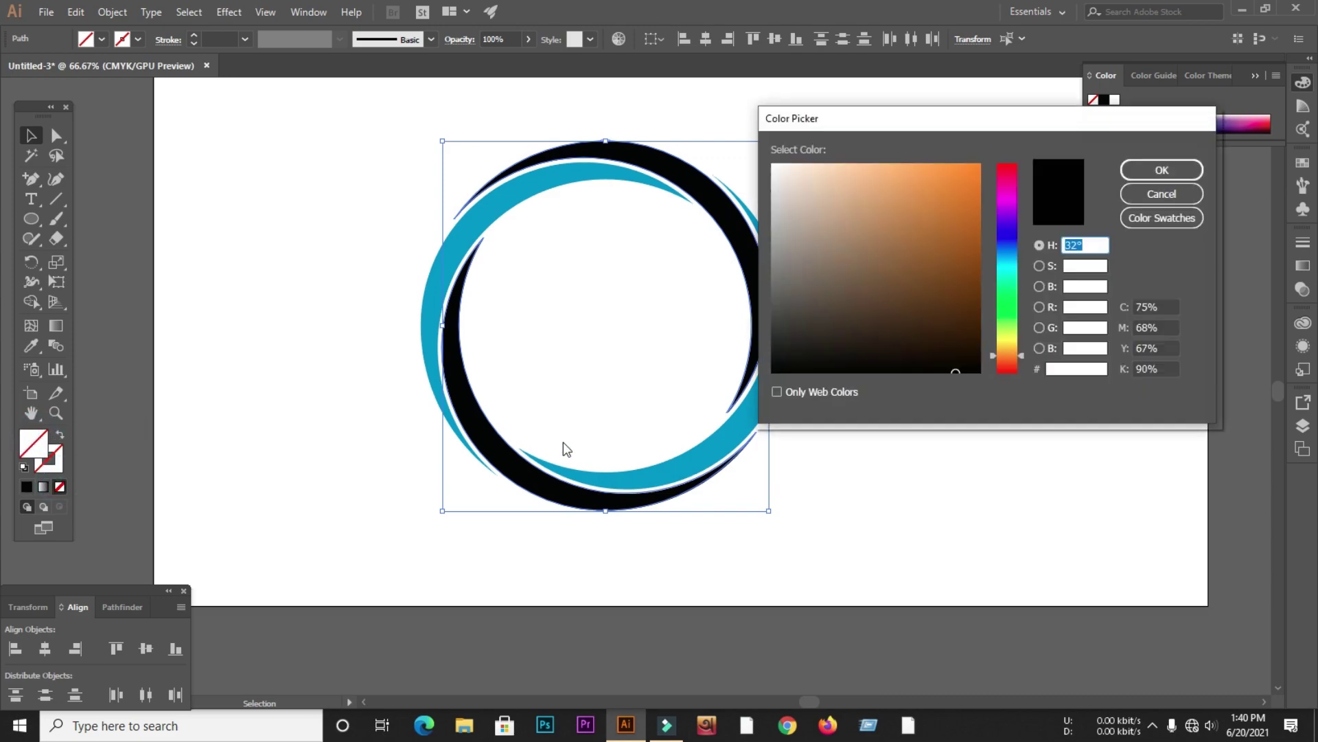
{"action": "left_click", "coordinate": [960, 176]}
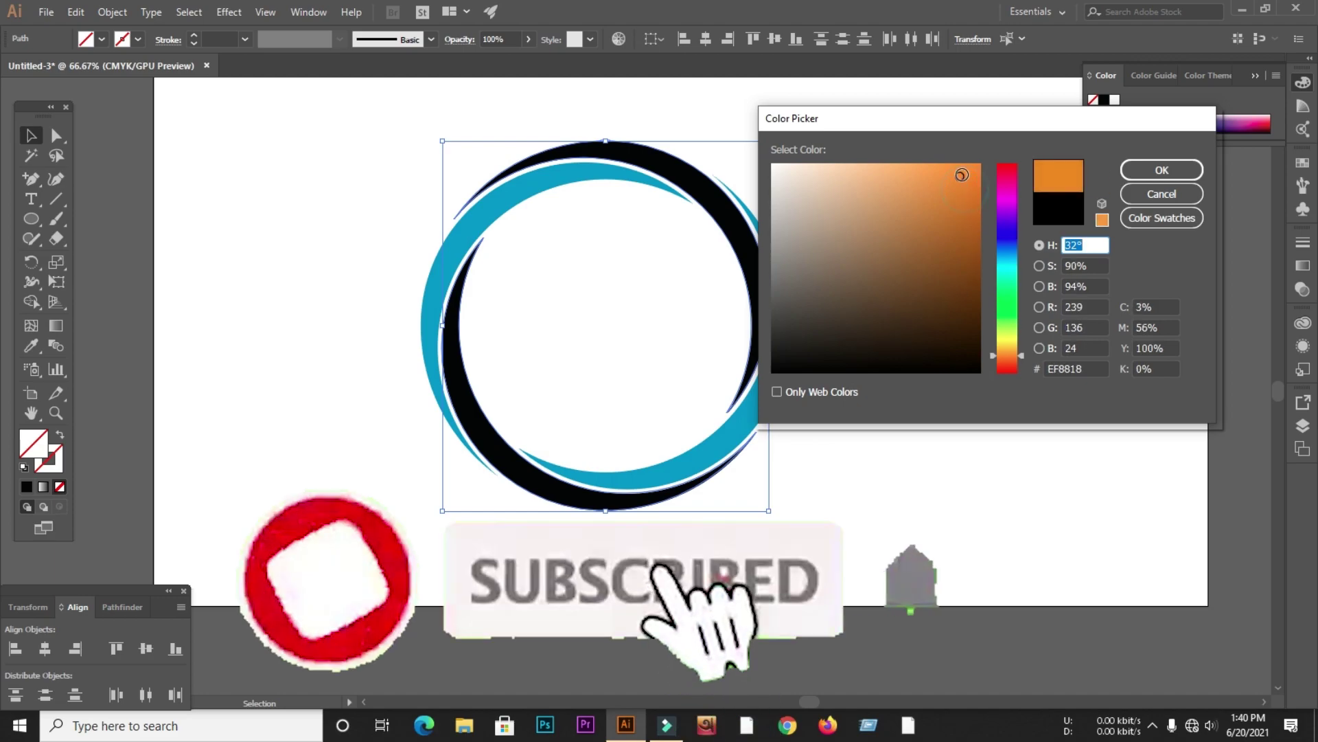
{"action": "left_click", "coordinate": [1166, 169]}
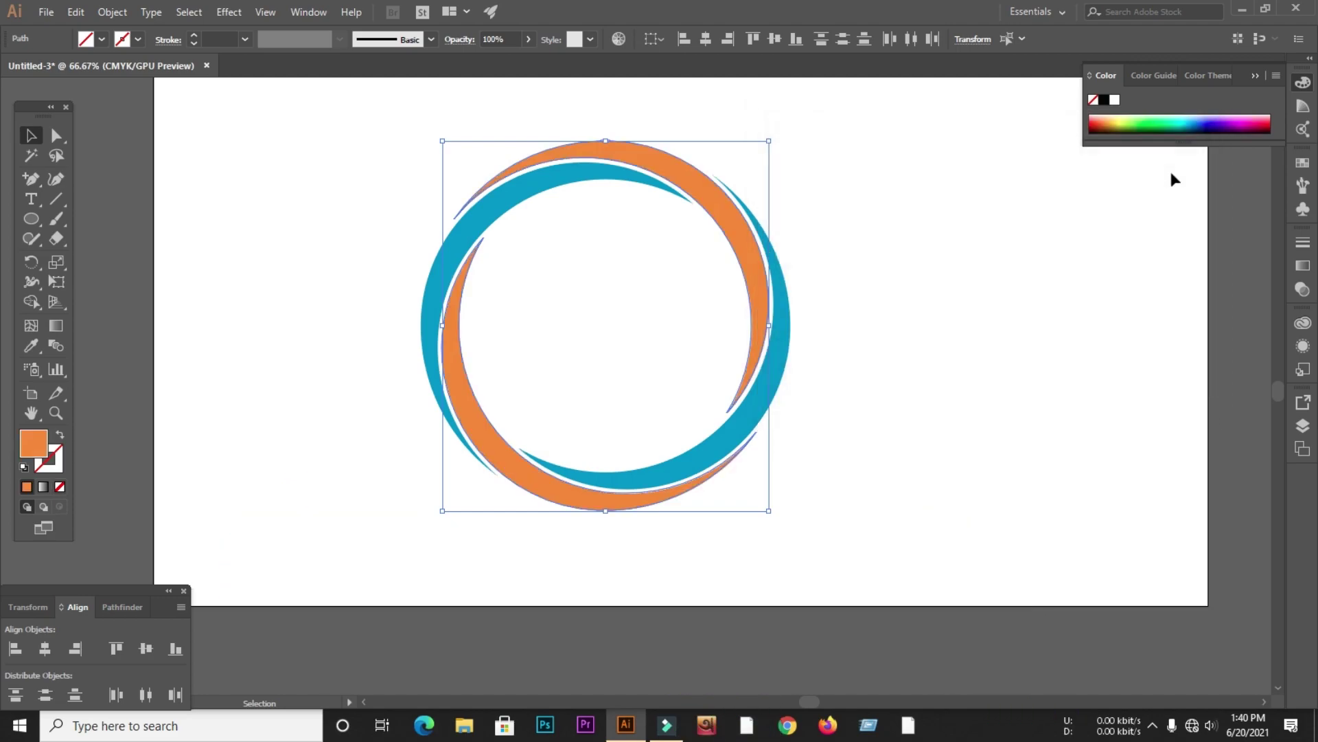
{"action": "left_click", "coordinate": [905, 257]}
{"action": "scroll", "coordinate": [669, 344], "scroll_direction": "down", "scroll_amount": 2}
{"action": "scroll", "coordinate": [726, 350], "scroll_direction": "up", "scroll_amount": 2}
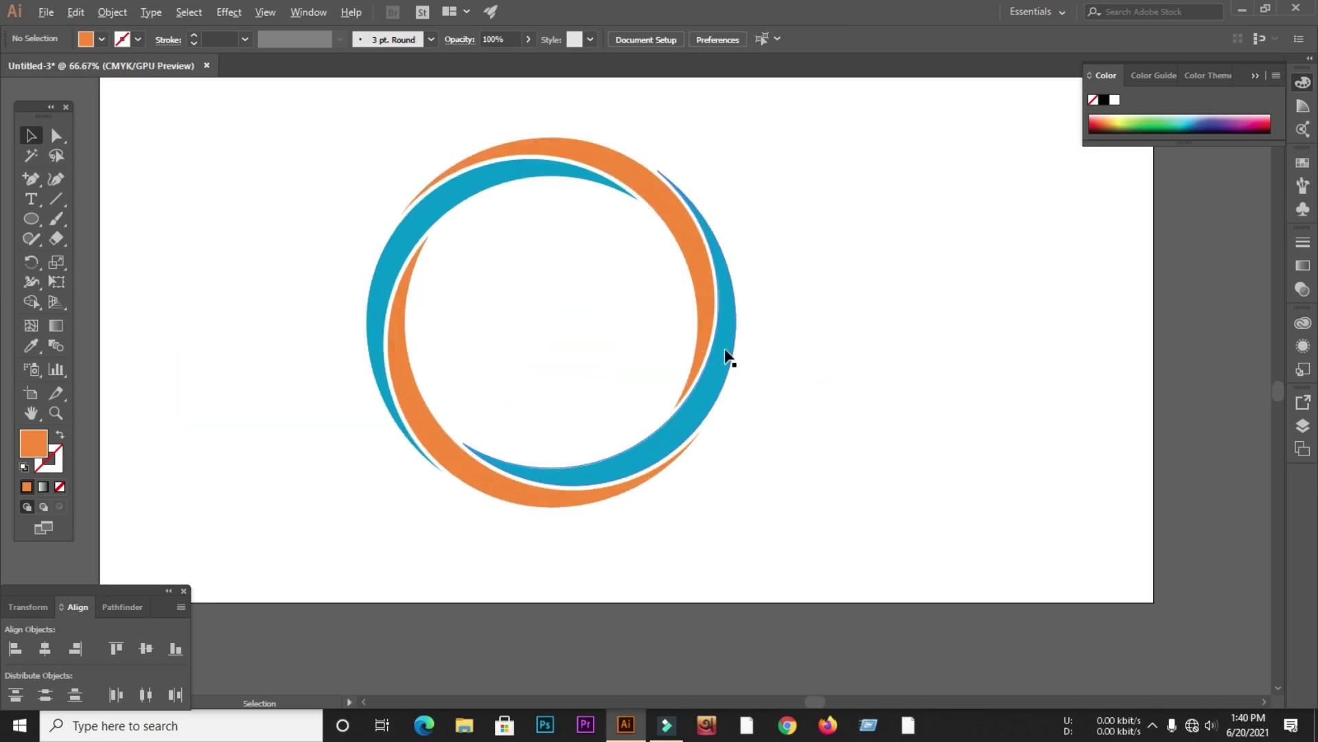